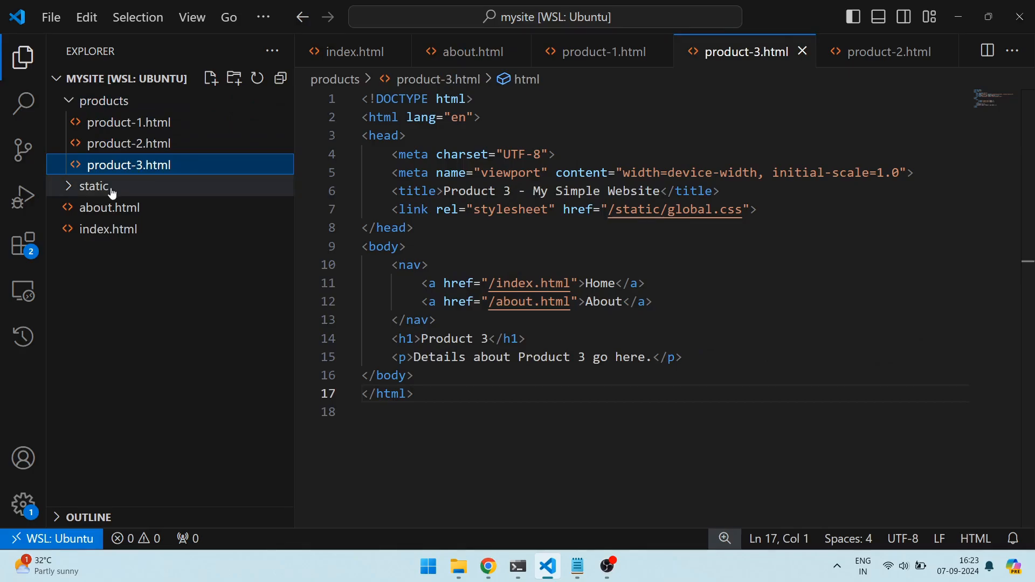
# Expand the project's static folder and open the file inside it for review.
pyautogui.click(110, 188)
pyautogui.click(119, 209)
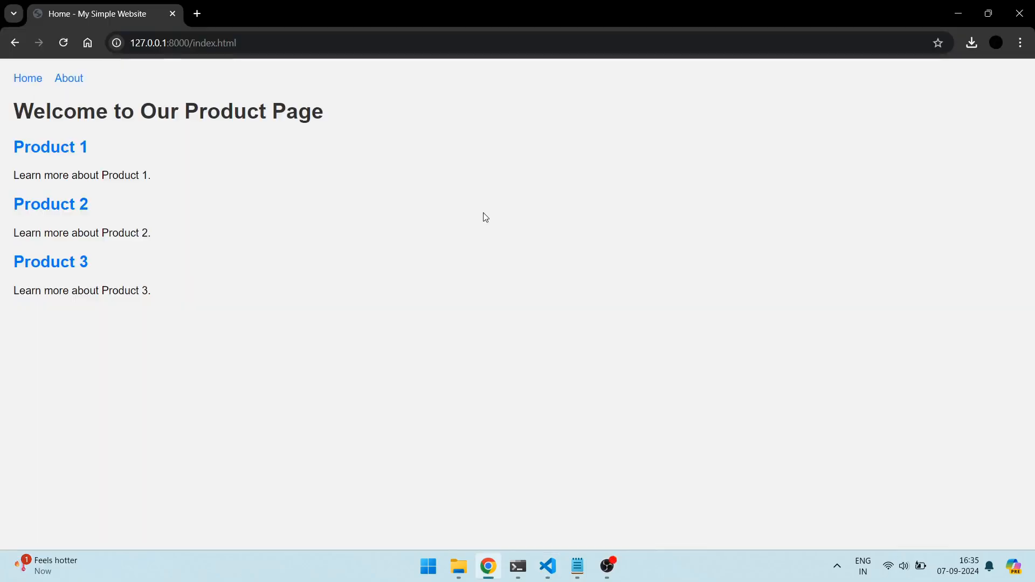
# Open github.com in a new browser tab.
pyautogui.click(197, 14)
pyautogui.write('github.com')
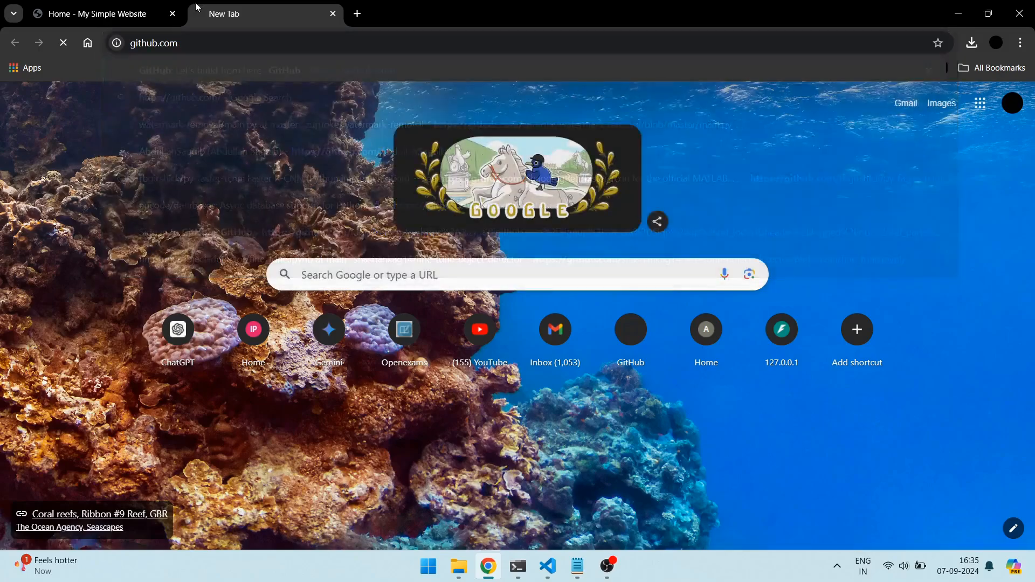
pyautogui.press('Return')
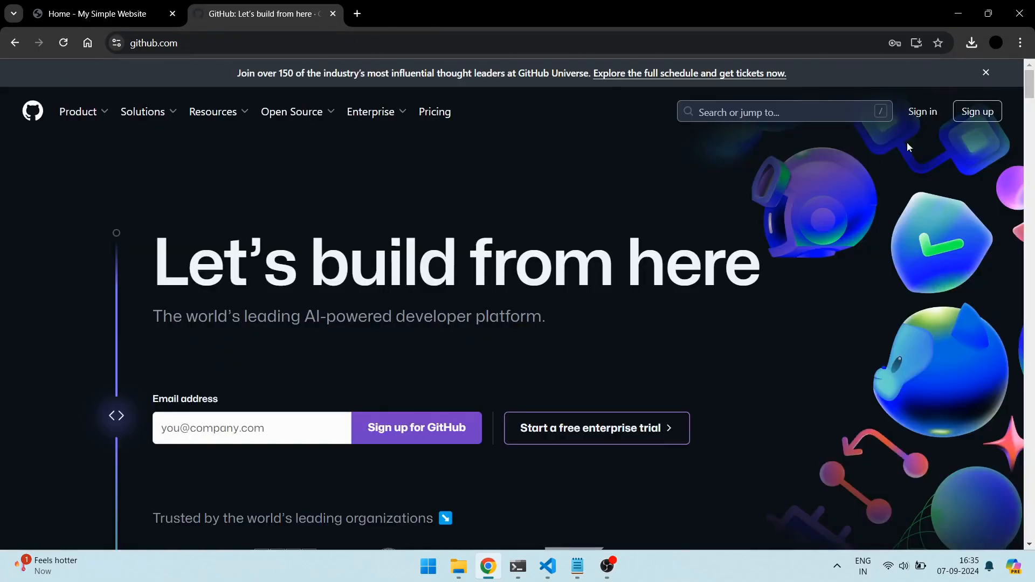
# Sign in to the GitHub account with its username and password.
pyautogui.click(916, 112)
pyautogui.click(592, 212)
pyautogui.click(533, 254)
pyautogui.click(592, 296)
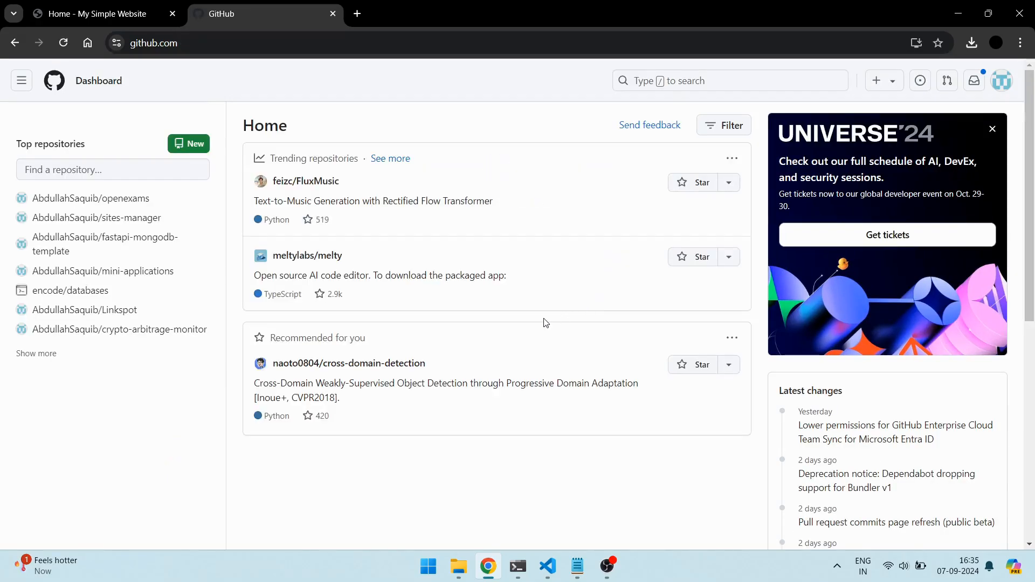
# Create a new public repository named mysite.
pyautogui.click(183, 146)
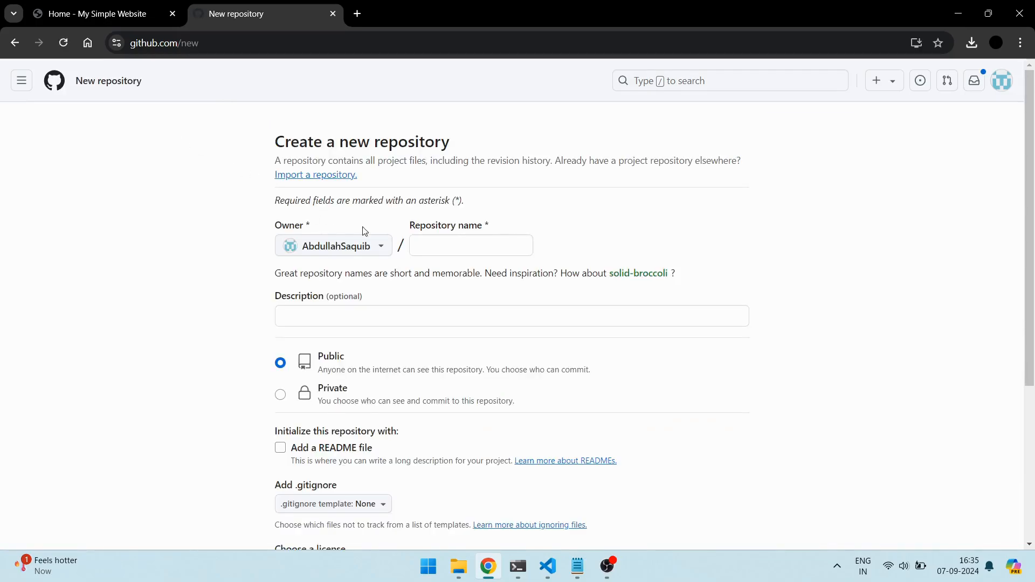
pyautogui.click(437, 249)
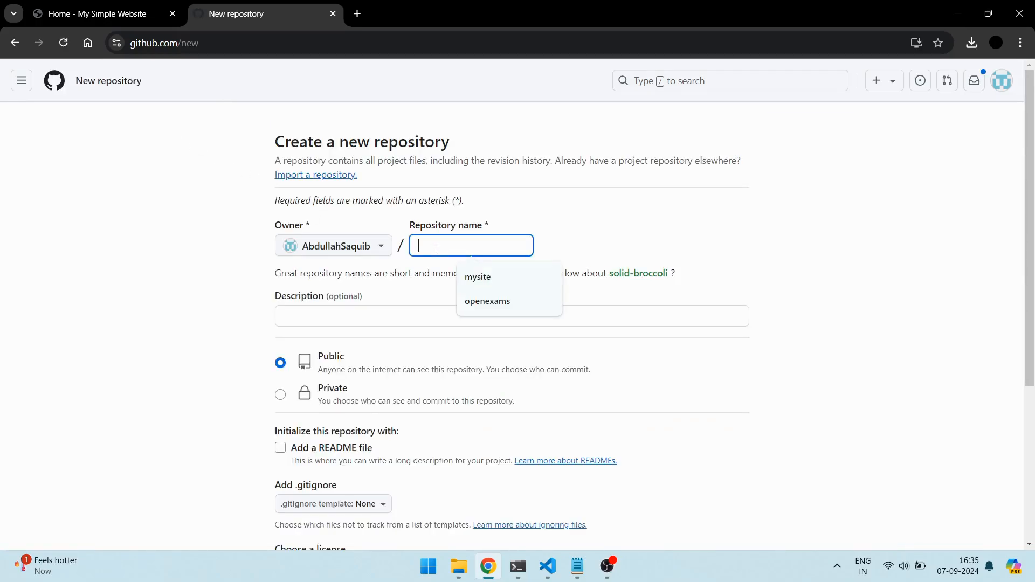
pyautogui.click(478, 277)
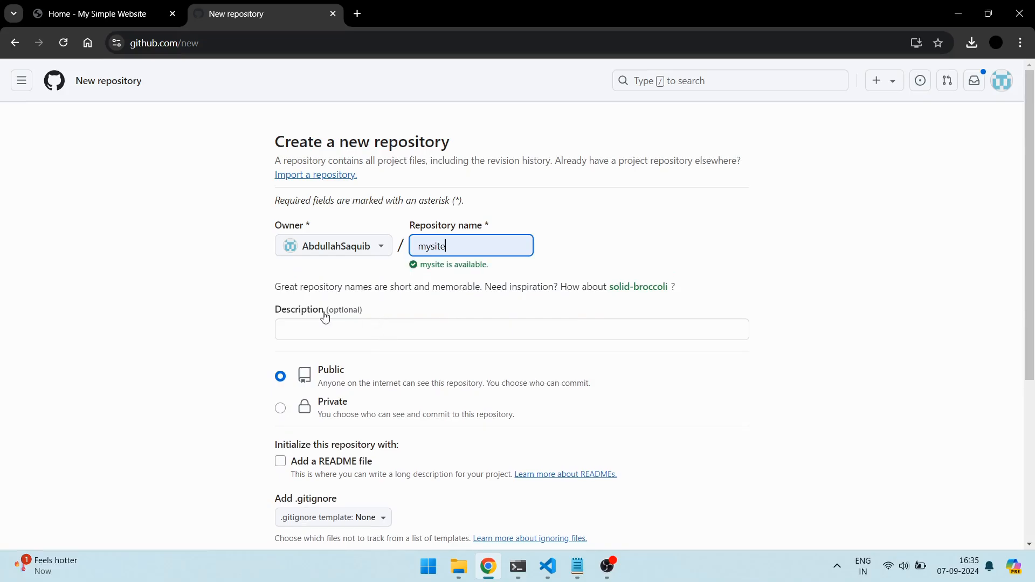
pyautogui.scroll(-1, 330, 322)
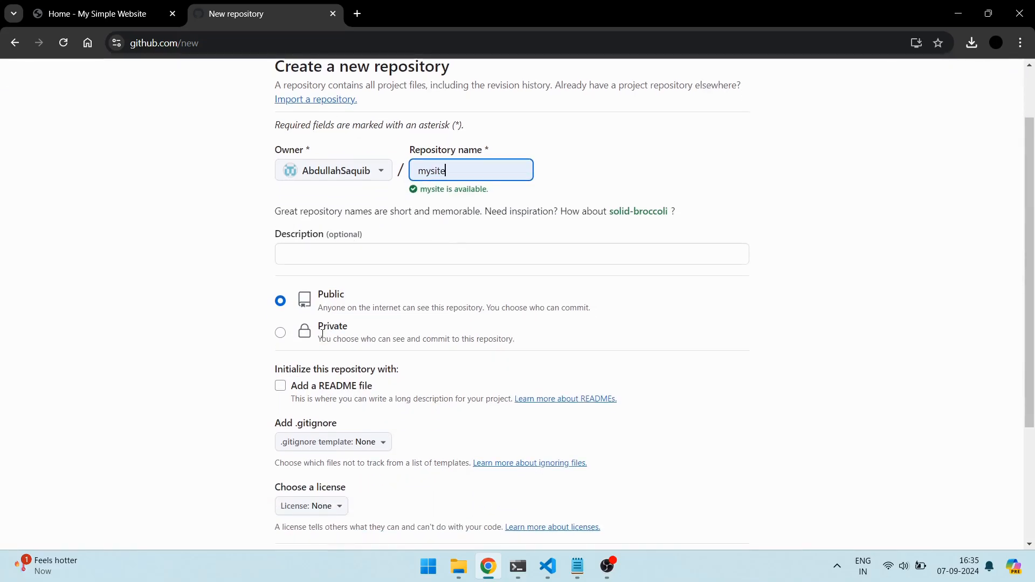
pyautogui.click(279, 303)
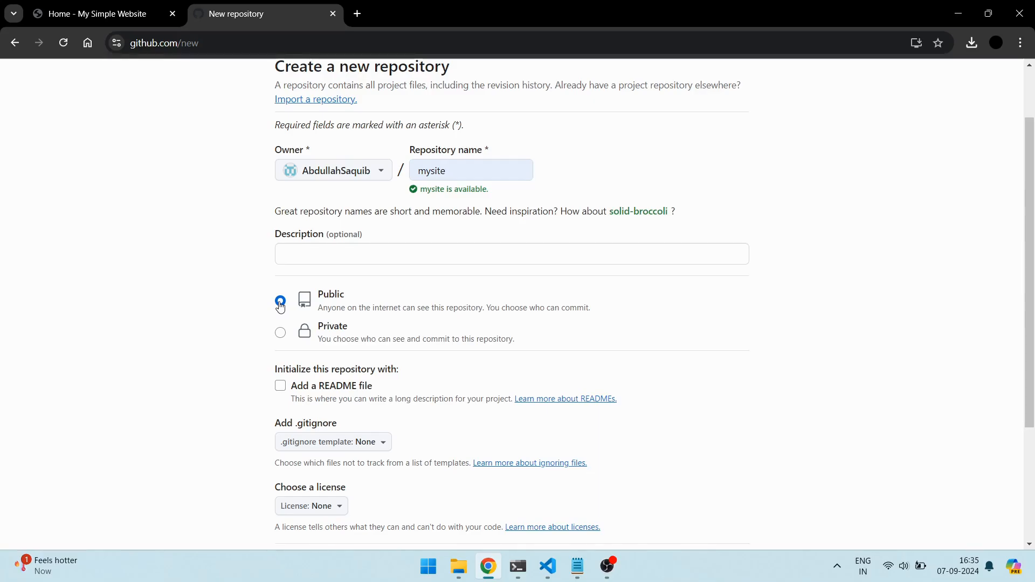
pyautogui.scroll(-3, 220, 361)
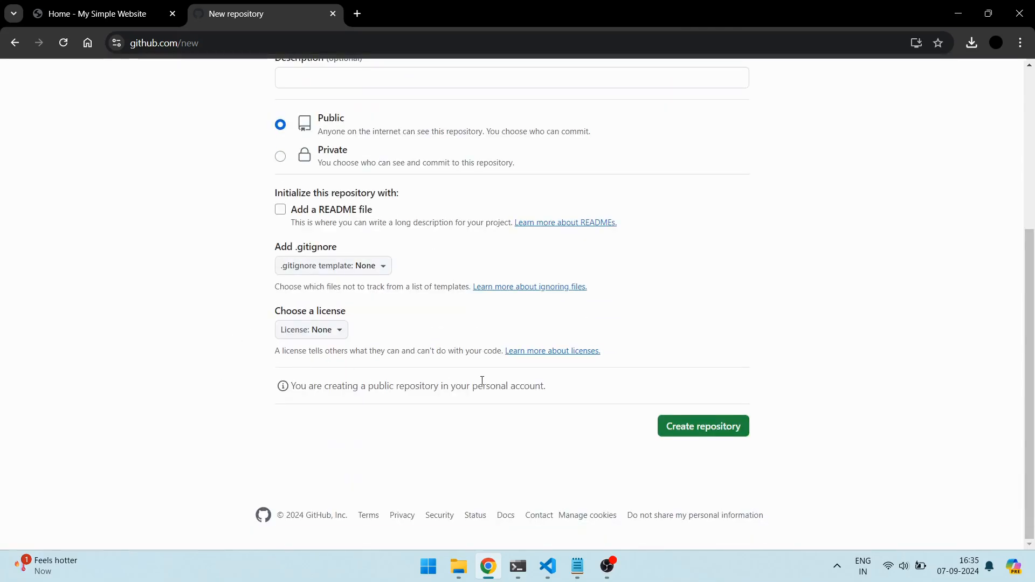
pyautogui.click(680, 426)
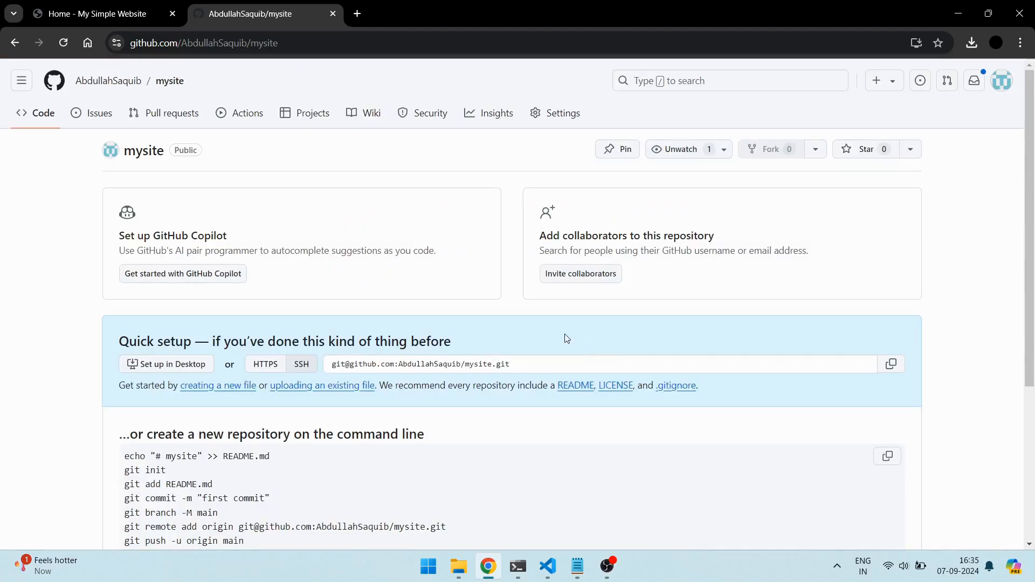
# Upload the products and static folders plus the about and index files from the mysite project folder to the repository.
pyautogui.click(339, 395)
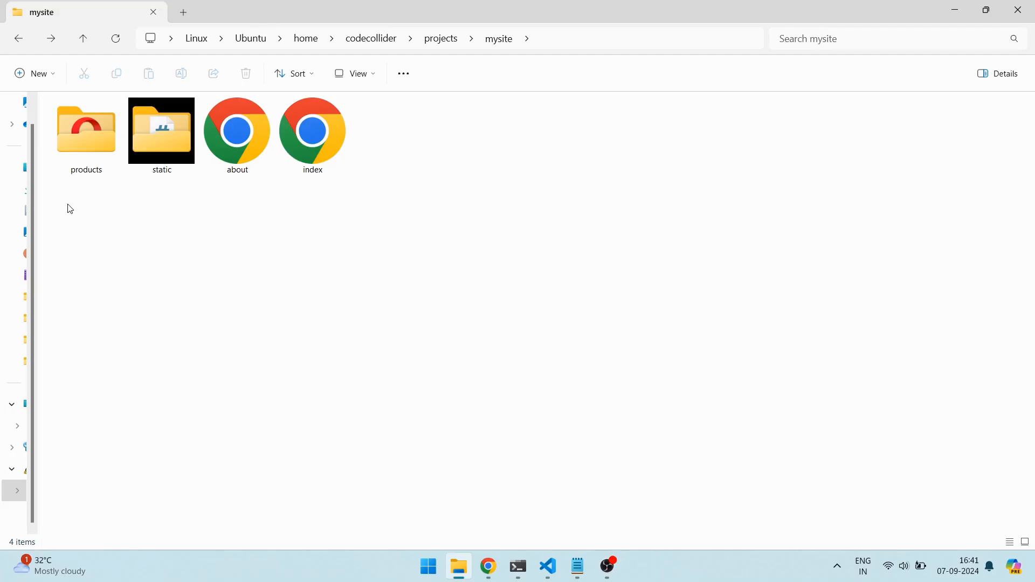
pyautogui.moveTo(70, 209); pyautogui.dragTo(300, 97)
pyautogui.moveTo(203, 120); pyautogui.dragTo(438, 285)
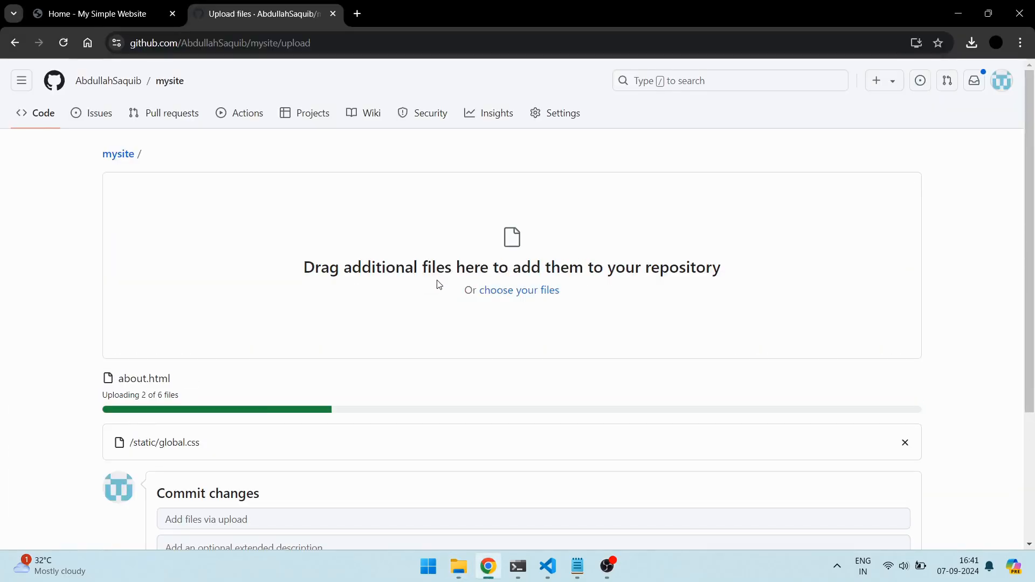
# Commit the uploaded site files with the message "initial commit".
pyautogui.scroll(-4, 343, 340)
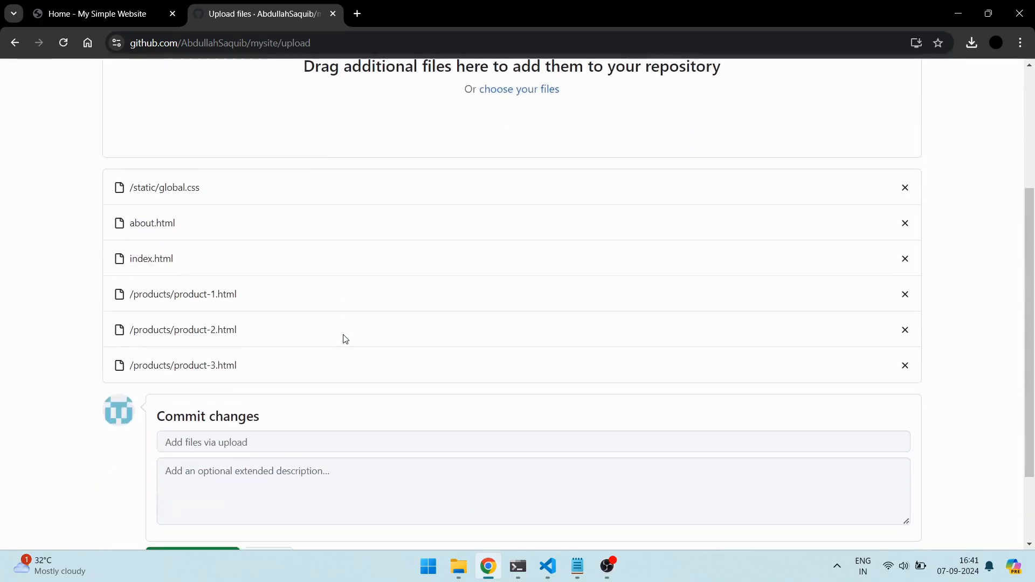
pyautogui.scroll(-2, 345, 339)
pyautogui.click(288, 336)
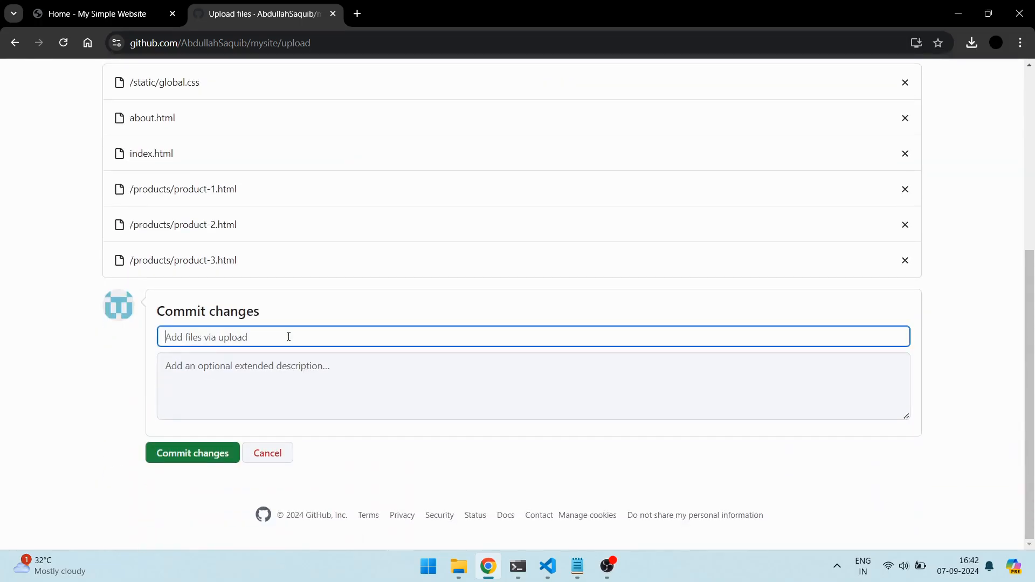
pyautogui.write('initial commit')
pyautogui.click(192, 459)
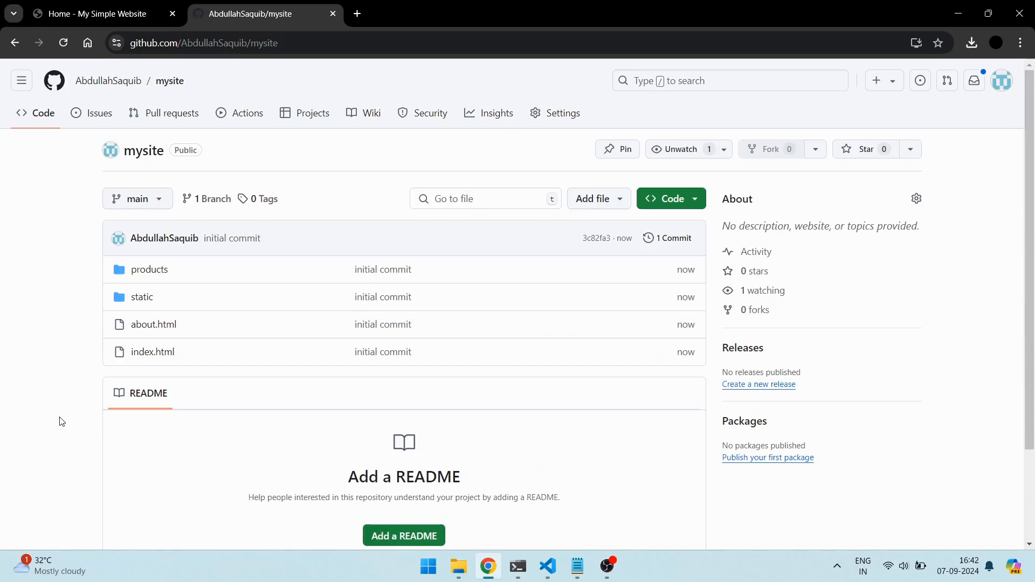
pyautogui.scroll(-1, 61, 422)
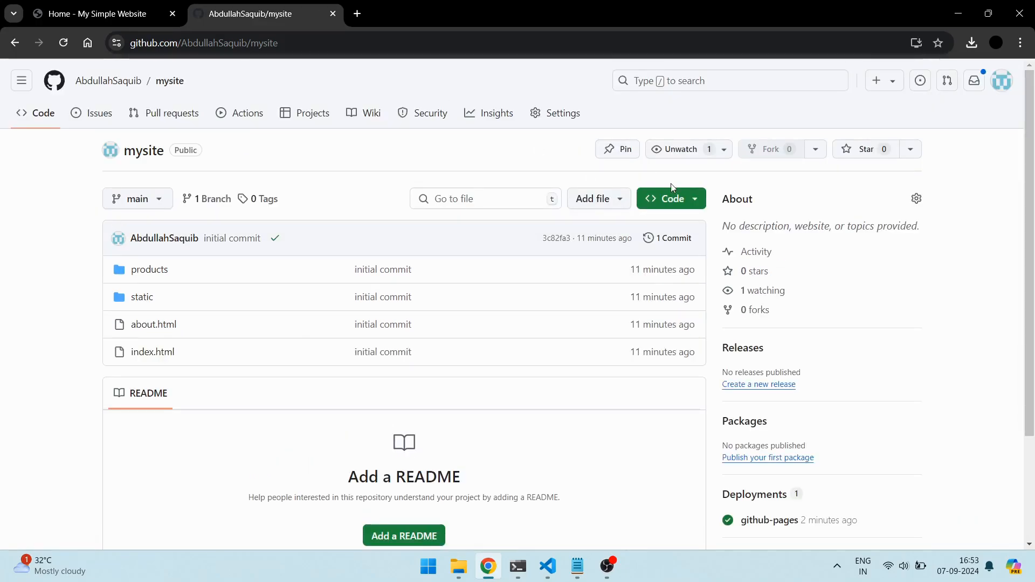
# Enable GitHub Pages in the repository settings, deploying from the root folder of the main branch.
pyautogui.click(547, 117)
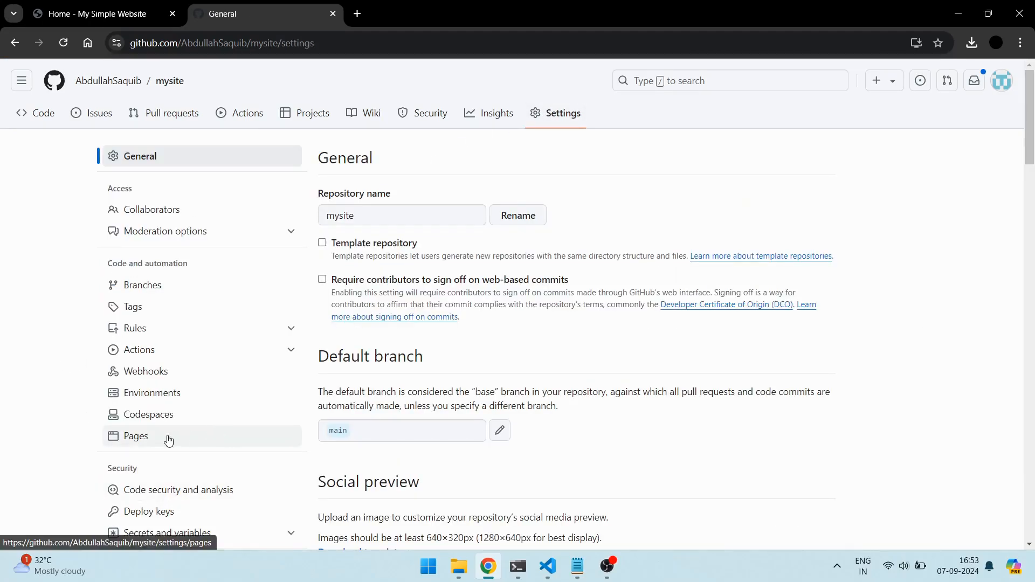
pyautogui.click(156, 438)
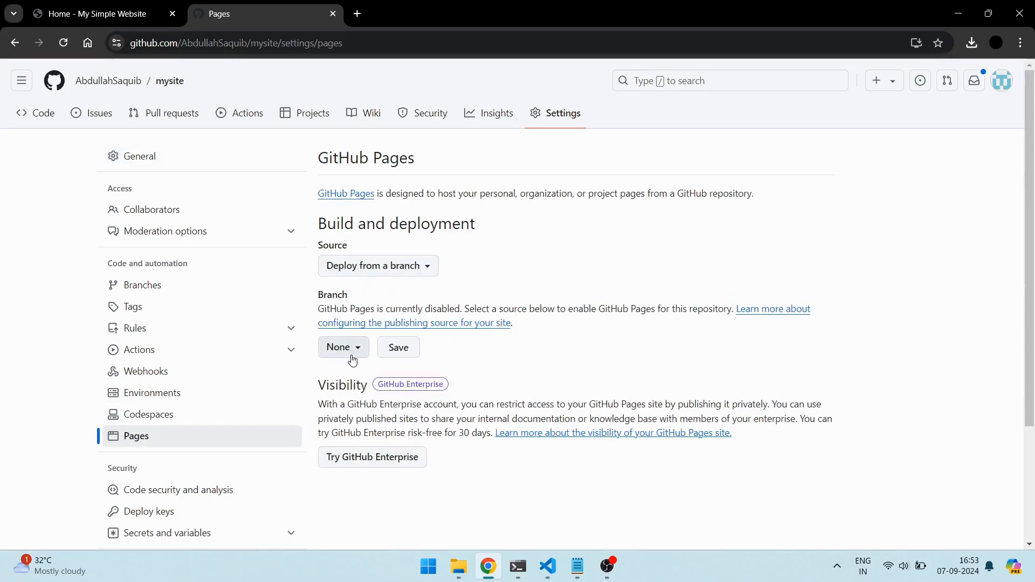
pyautogui.click(351, 356)
pyautogui.click(356, 437)
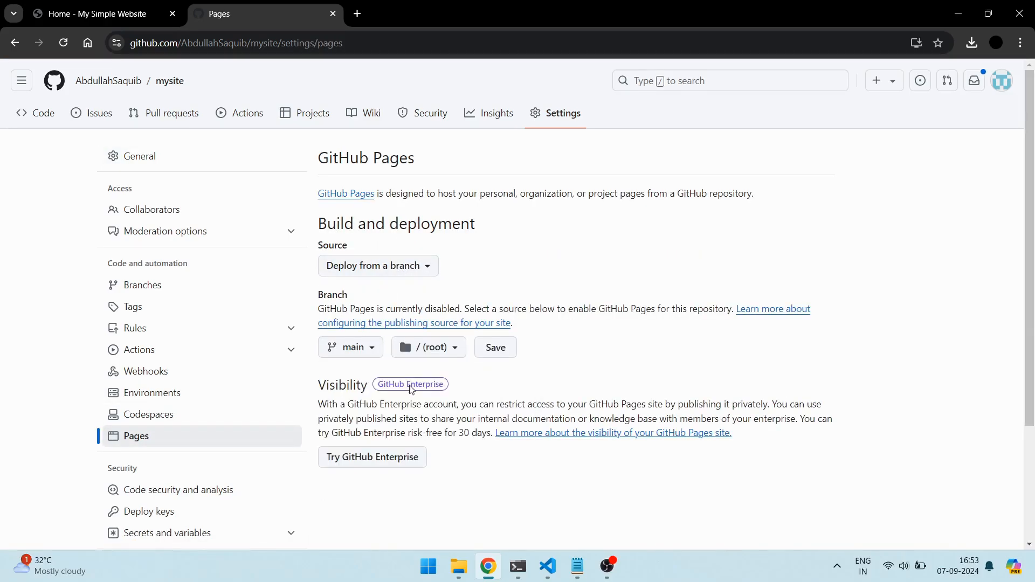
pyautogui.click(494, 348)
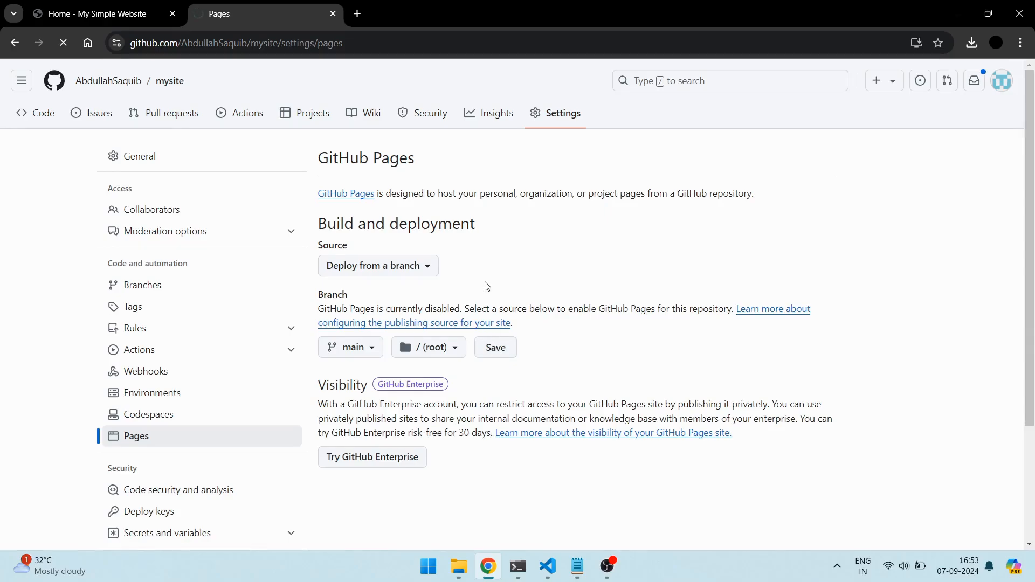
# Check the initial commit's build status on the repository's main page and open the list of its deployments.
pyautogui.click(39, 117)
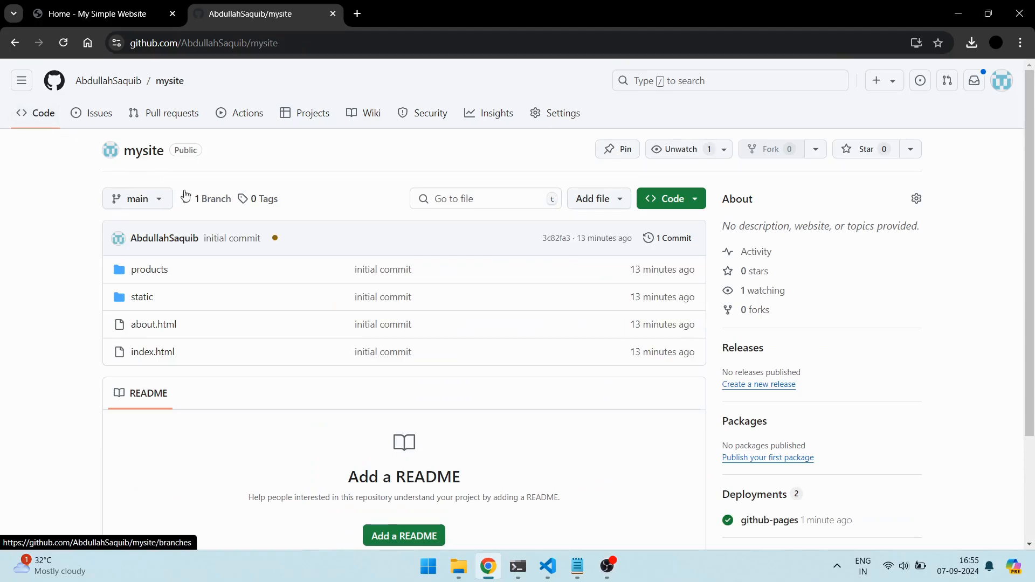
pyautogui.click(275, 238)
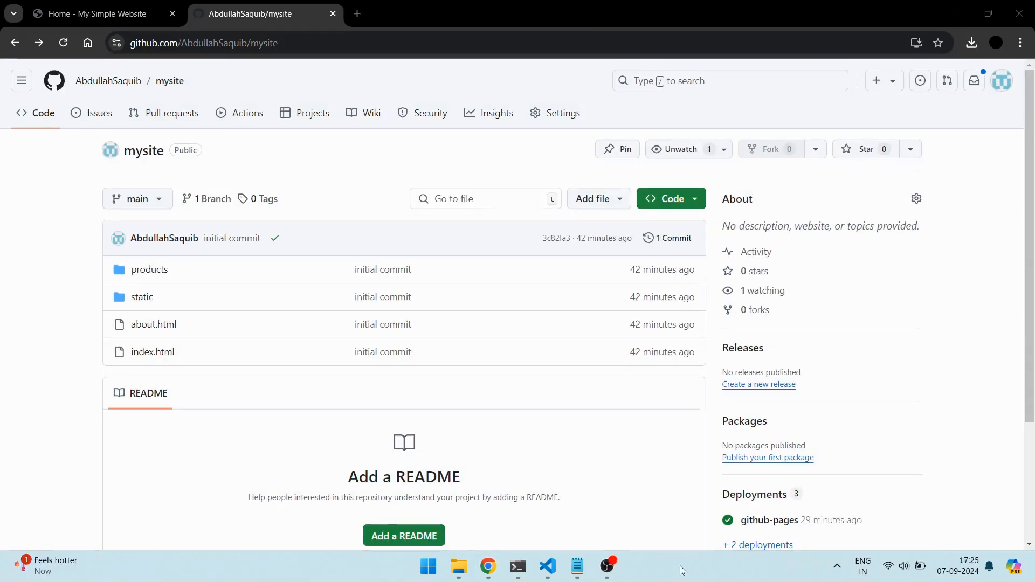
pyautogui.scroll(-2, 727, 458)
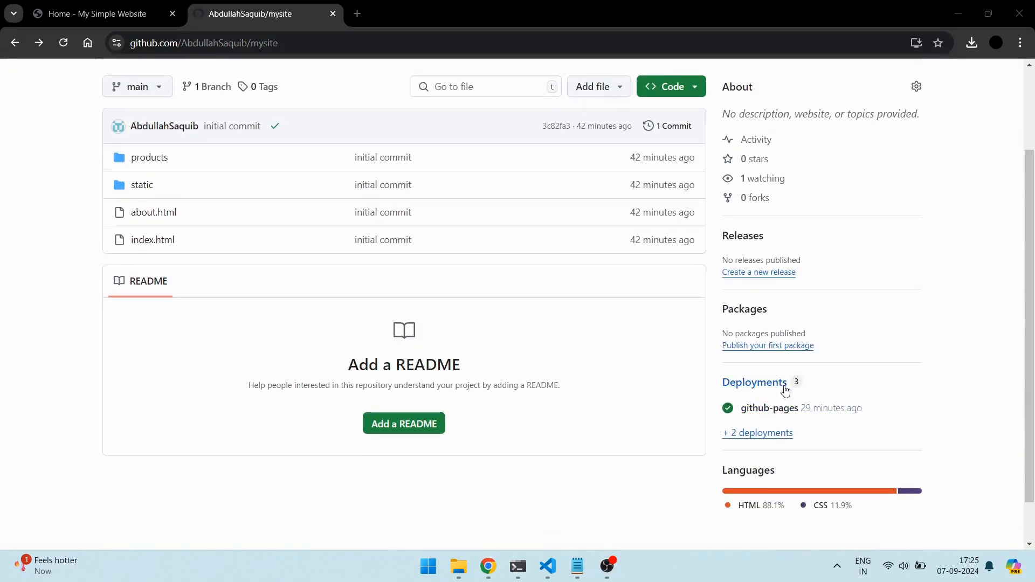
pyautogui.click(761, 440)
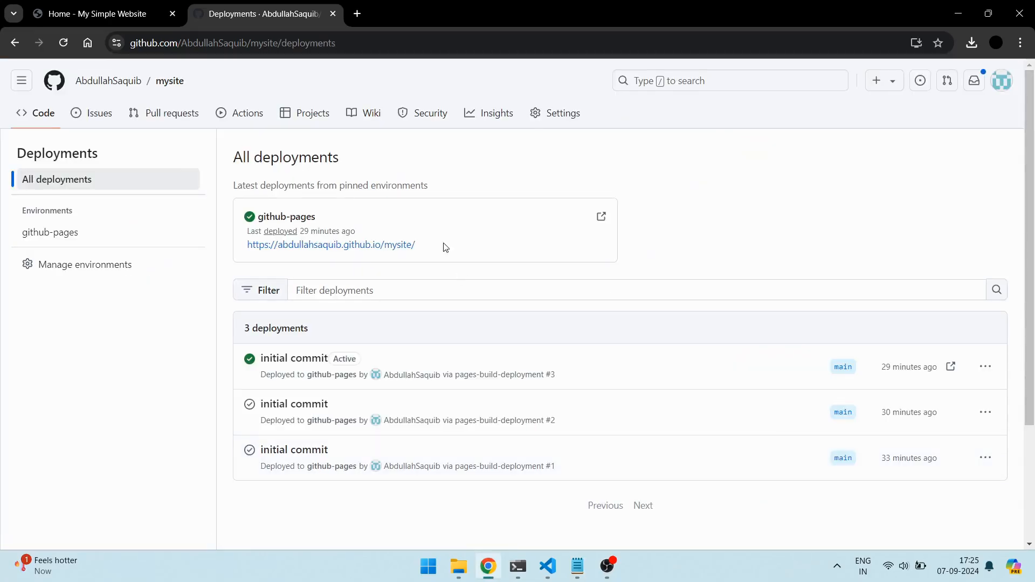
# Copy the github-pages deployment's site address and open it in a new incognito window.
pyautogui.moveTo(444, 247); pyautogui.dragTo(250, 254)
pyautogui.hotkey('ctrl', 'c')
pyautogui.hotkey('ctrl', 'shift', 'n')
pyautogui.hotkey('ctrl', 'v')
pyautogui.press('Return')
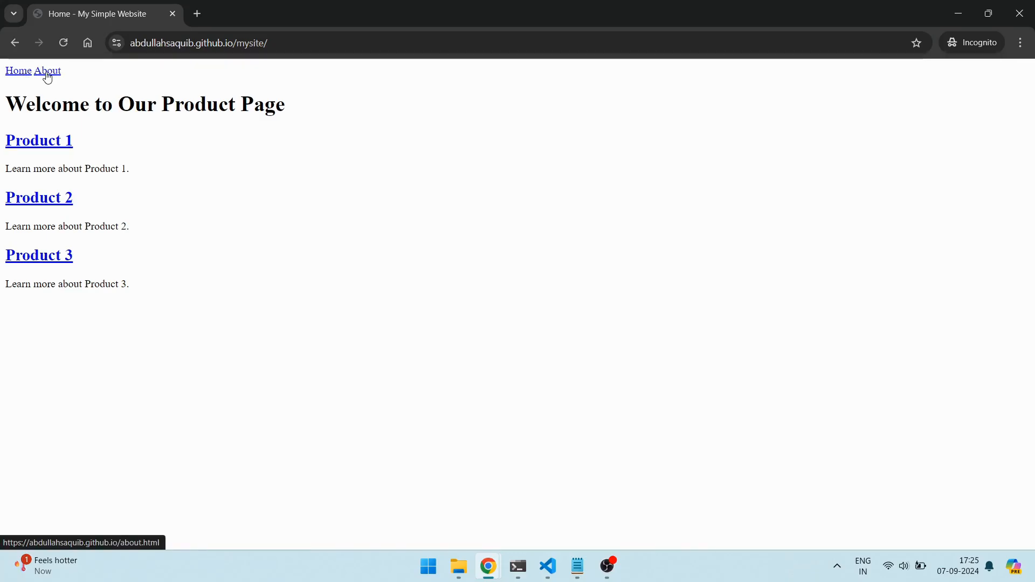
# Open the local site at 127.0.0.1:8000 in a second tab and compare it with the deployed home page.
pyautogui.click(197, 15)
pyautogui.write('1')
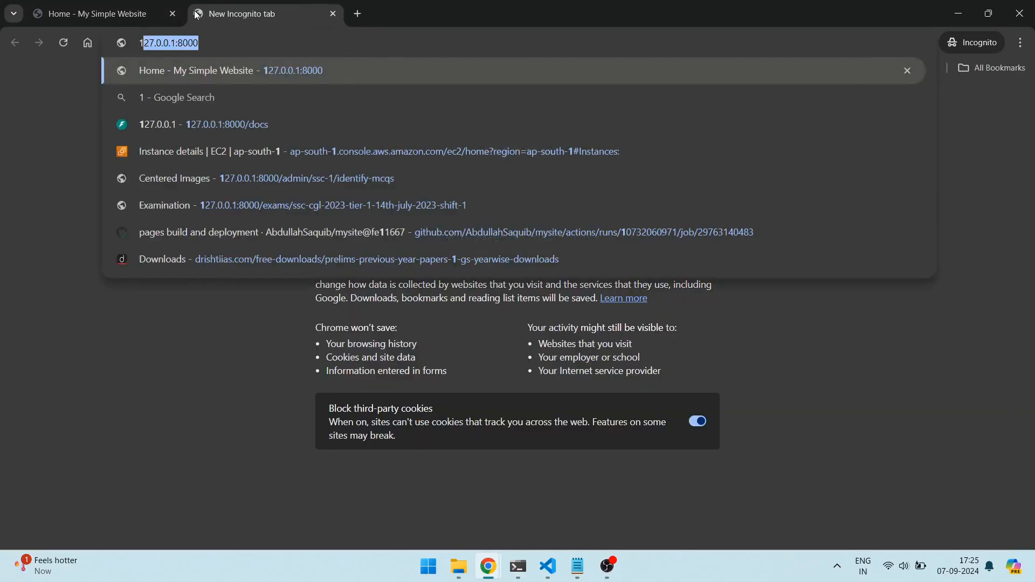
pyautogui.press('Right')
pyautogui.press('Return')
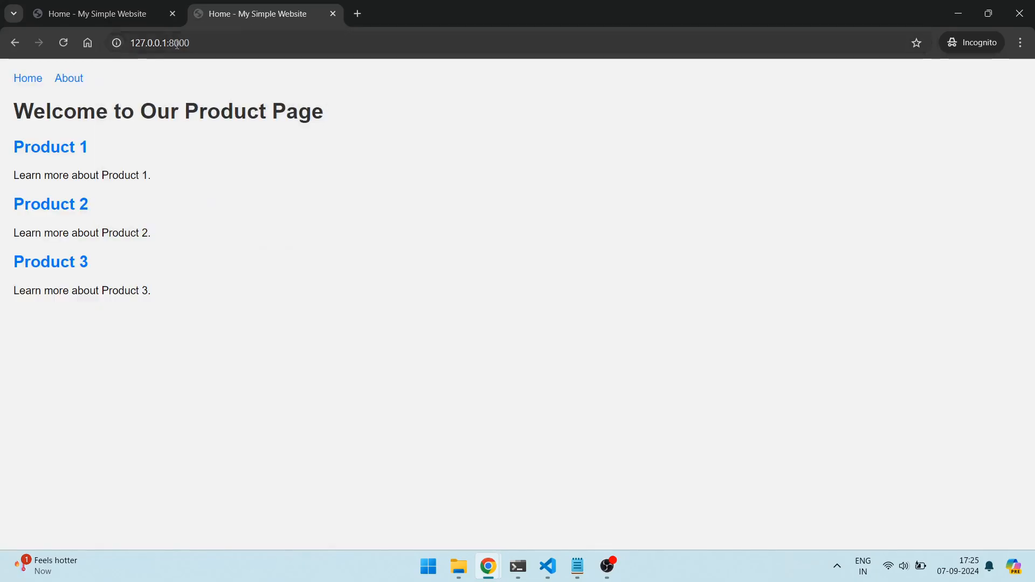
pyautogui.click(108, 6)
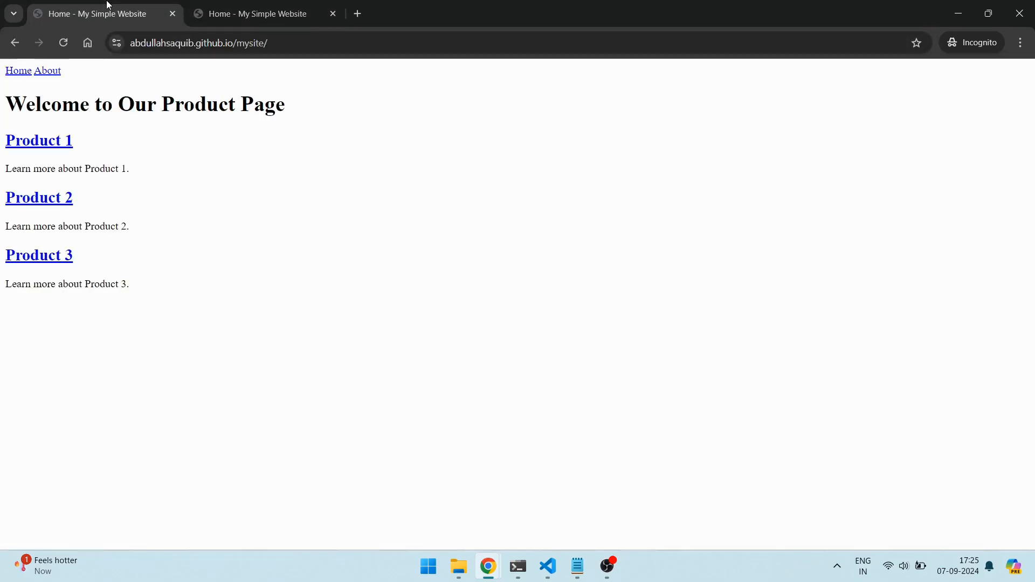
# Test the About and Product 1 links on the deployed home page, returning to it after each.
pyautogui.click(39, 72)
pyautogui.click(16, 42)
pyautogui.click(19, 140)
pyautogui.hotkey('alt', 'Left')
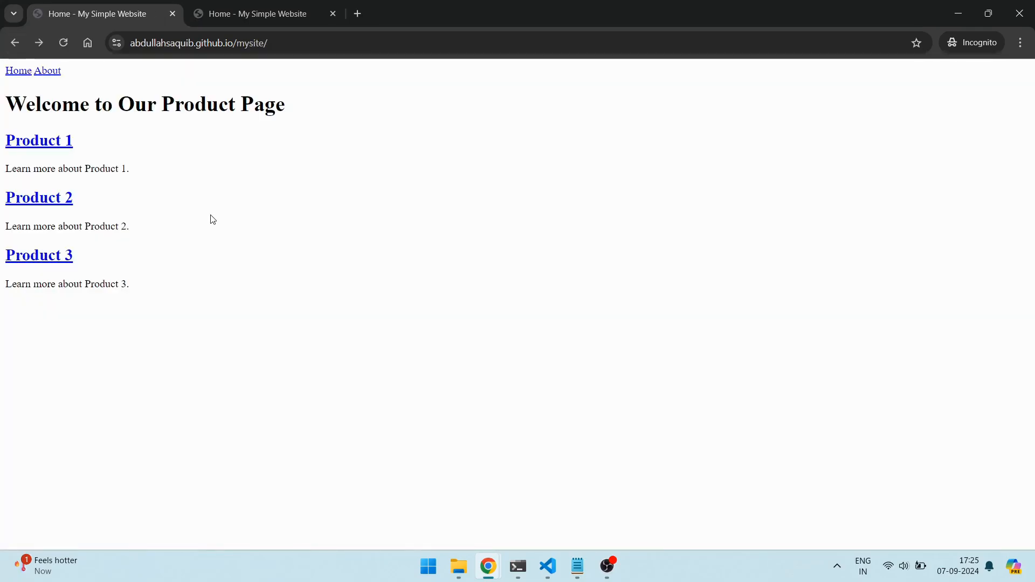
# Examine the /mysite/ part of the deployed site's address and switch to Visual Studio Code.
pyautogui.moveTo(232, 43); pyautogui.dragTo(281, 43)
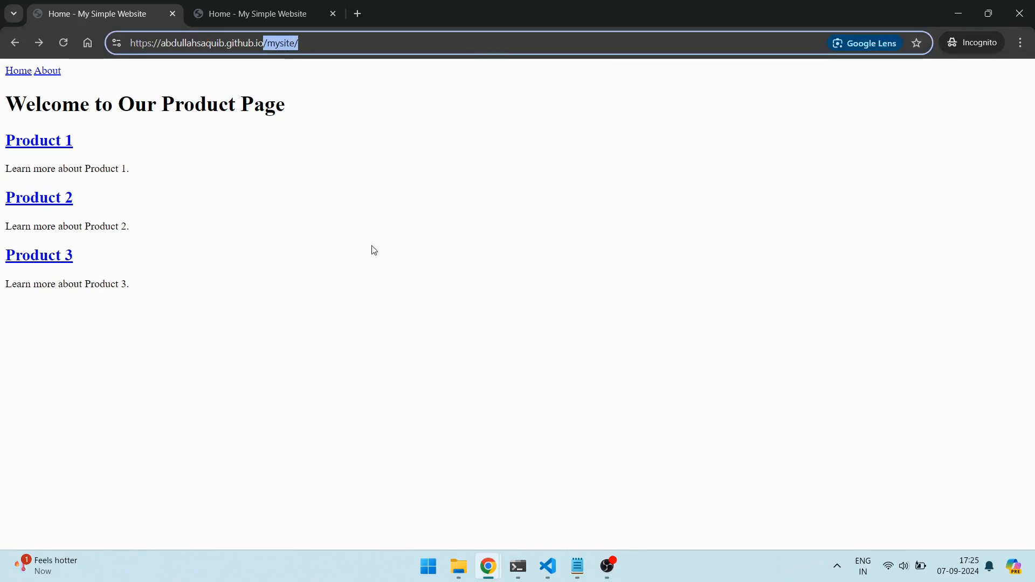
pyautogui.click(429, 396)
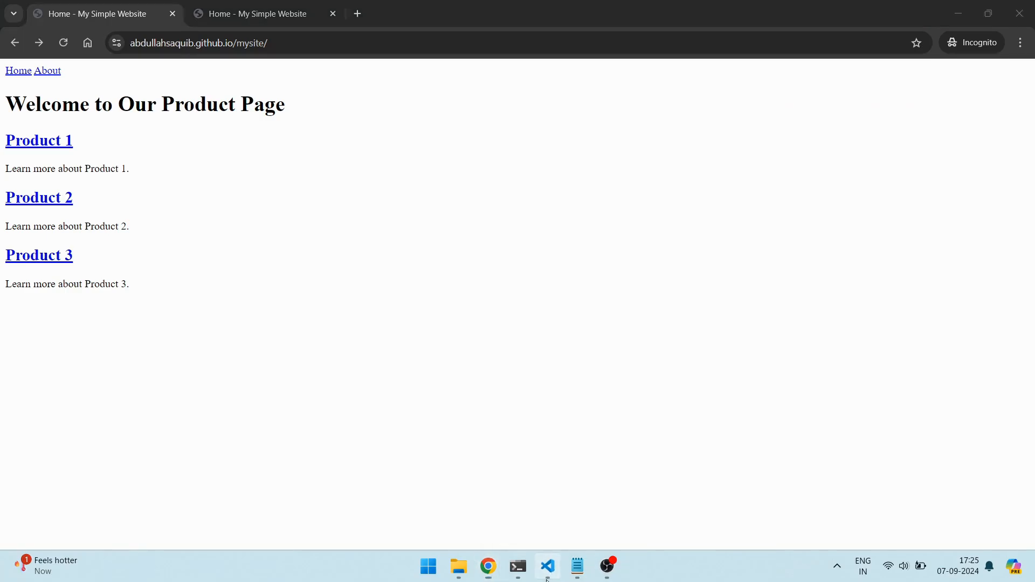
pyautogui.click(546, 571)
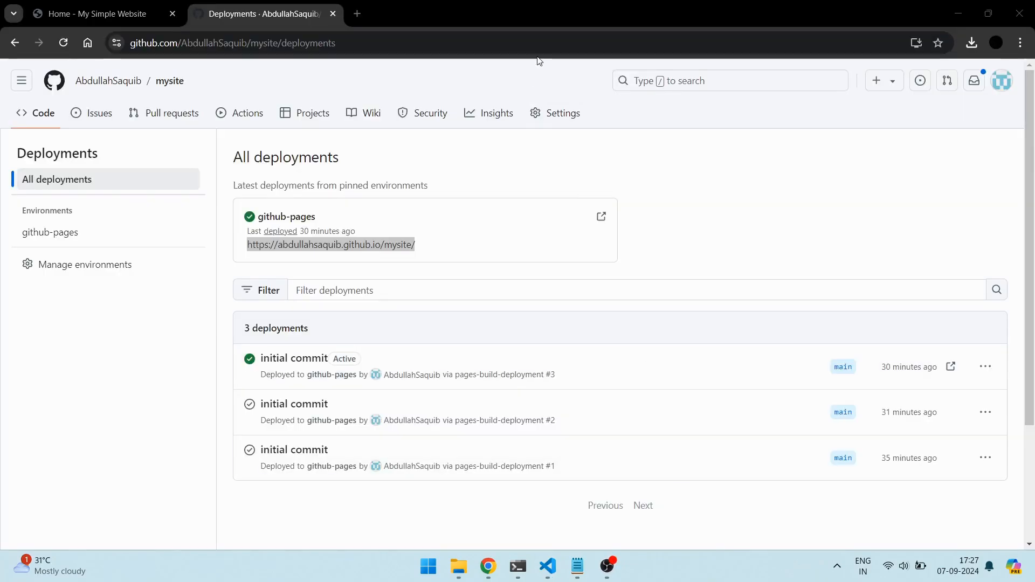
# In the mysite repository's Pages settings, set the custom domain to the mysite subdomain of the owner's .com domain and save it.
pyautogui.click(553, 114)
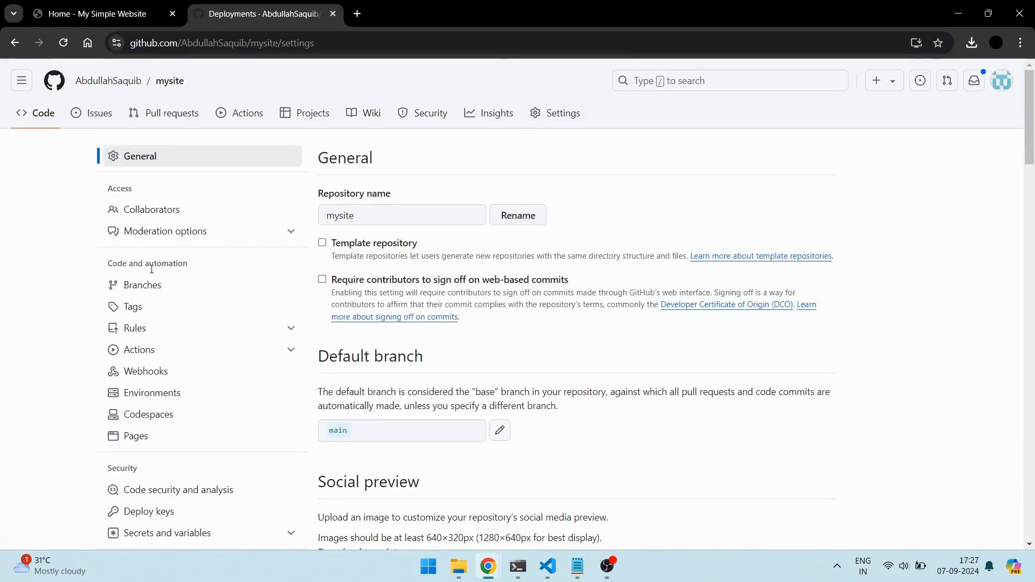
pyautogui.click(133, 435)
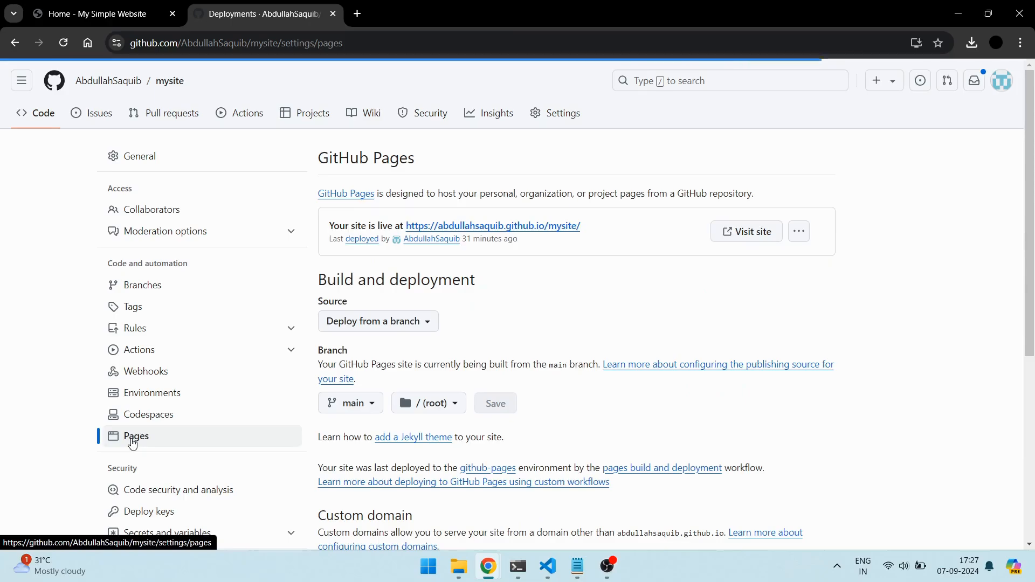
pyautogui.scroll(-3, 410, 437)
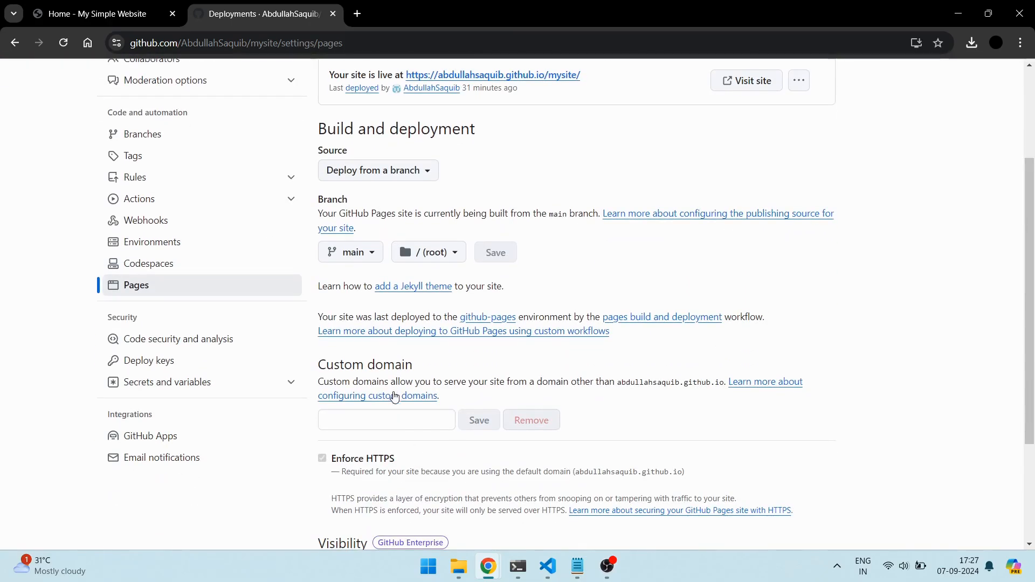
pyautogui.click(390, 422)
pyautogui.write('mysite')
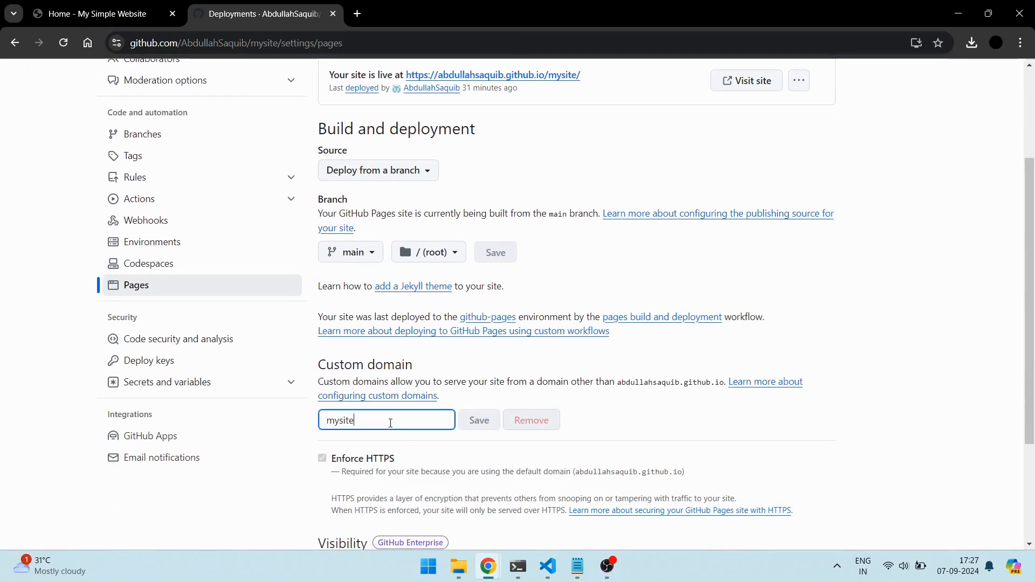
pyautogui.write('.abdullahsaquib.com')
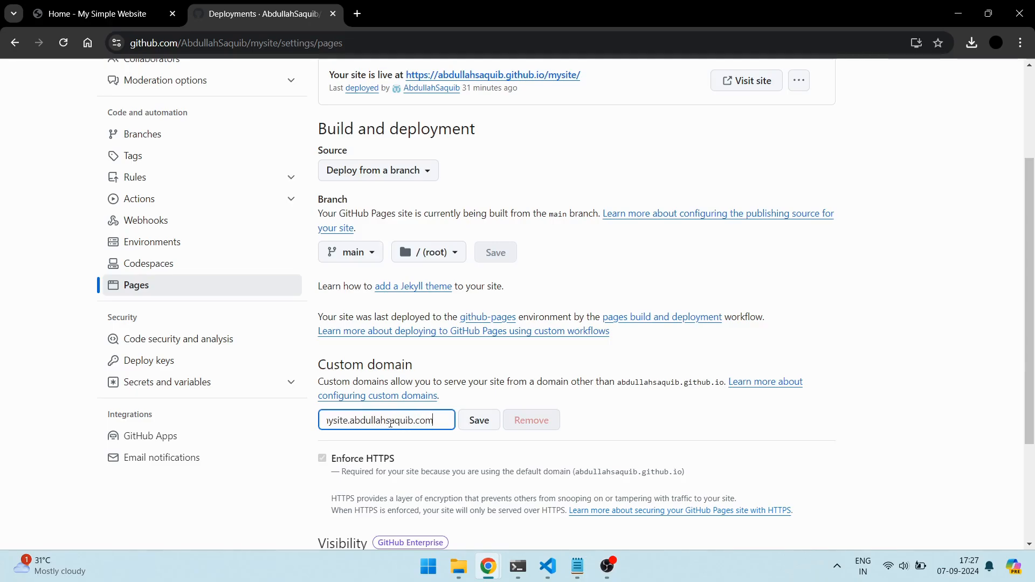
pyautogui.click(484, 431)
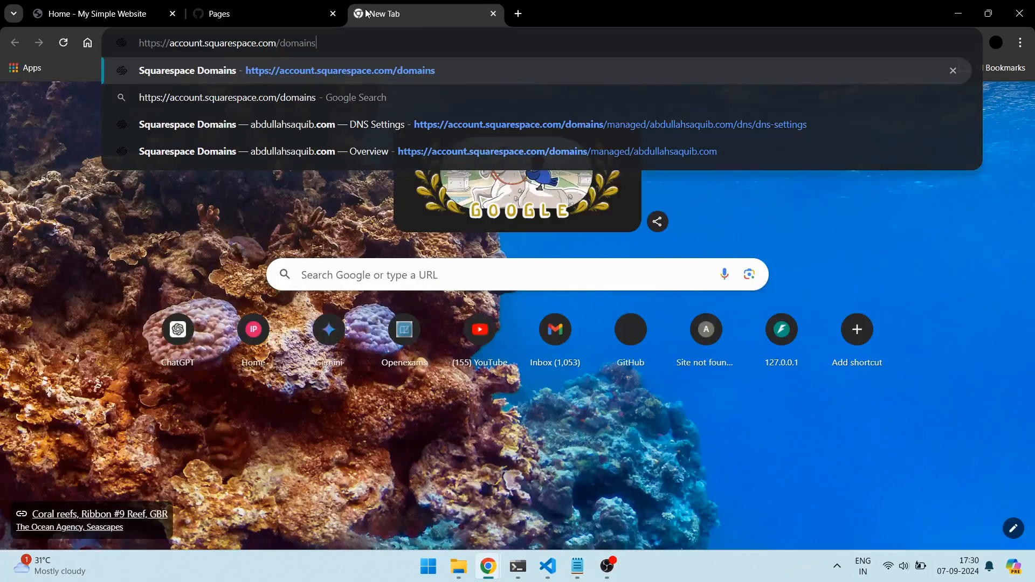
# Load account.squarespace.com/domains and open the DNS settings of the owner's .com domain.
pyautogui.press('Return')
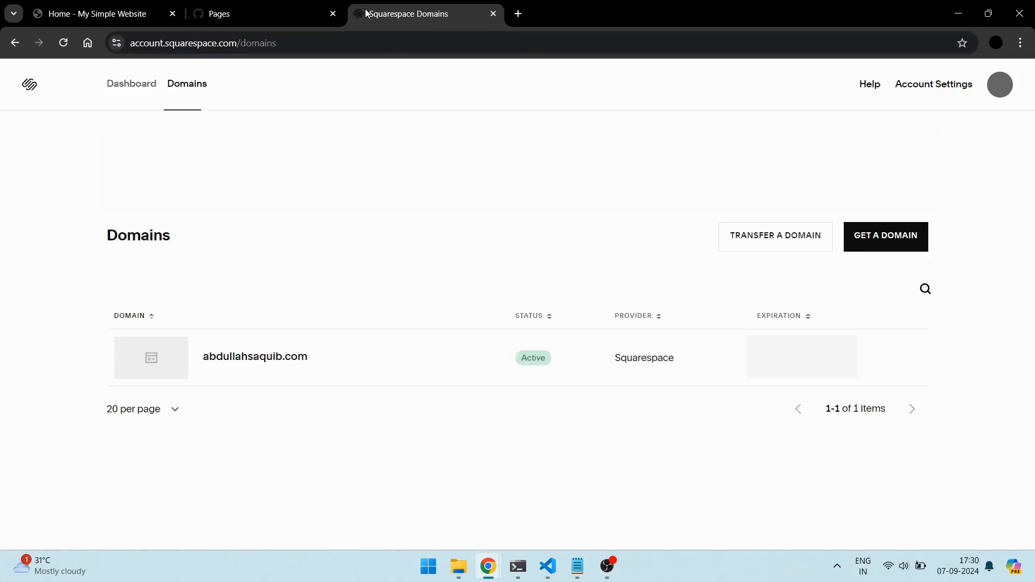
pyautogui.click(234, 361)
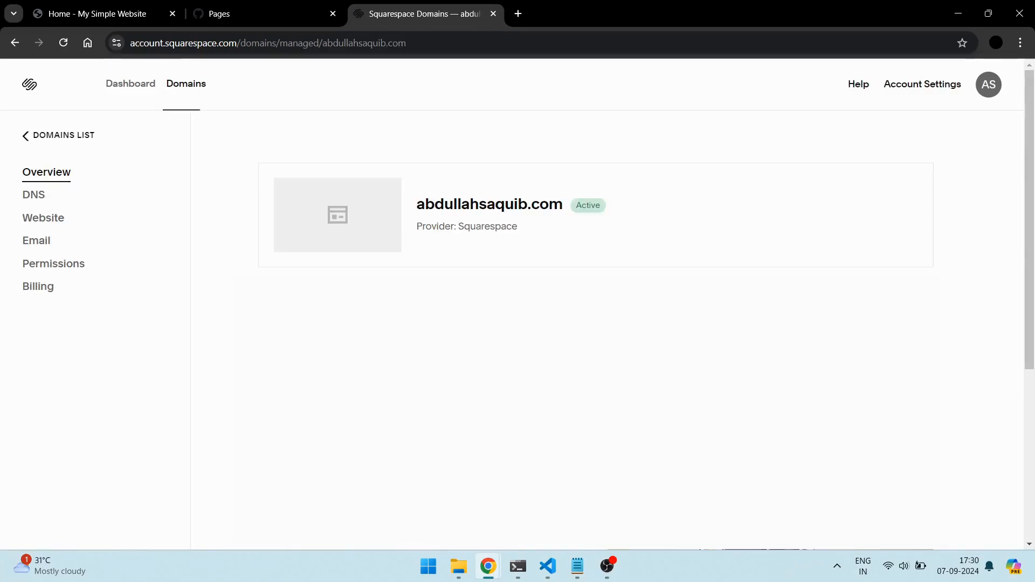
pyautogui.click(41, 197)
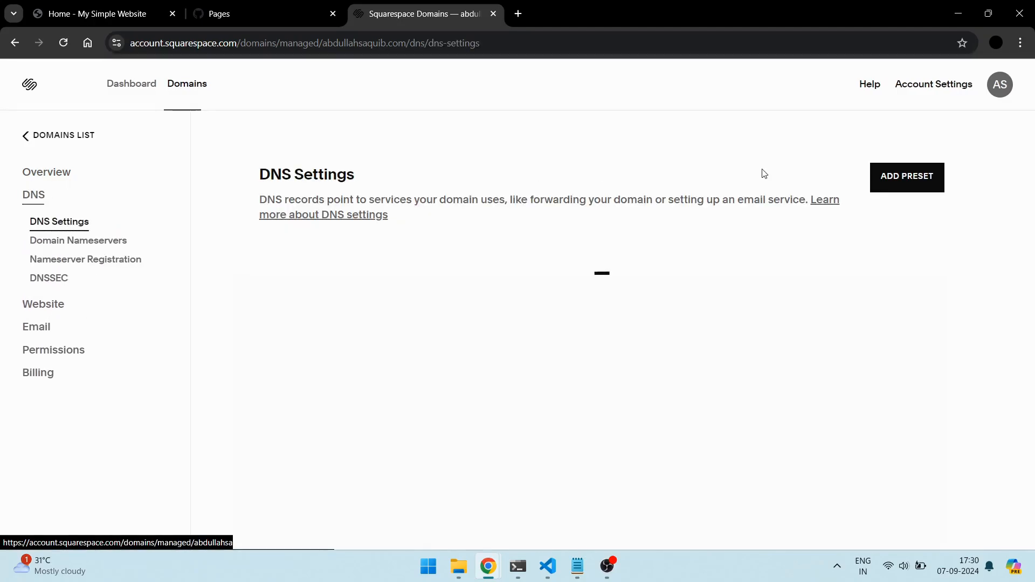
# Add and save a custom CNAME record with host mysite and the account's github.io address as its alias data.
pyautogui.click(893, 266)
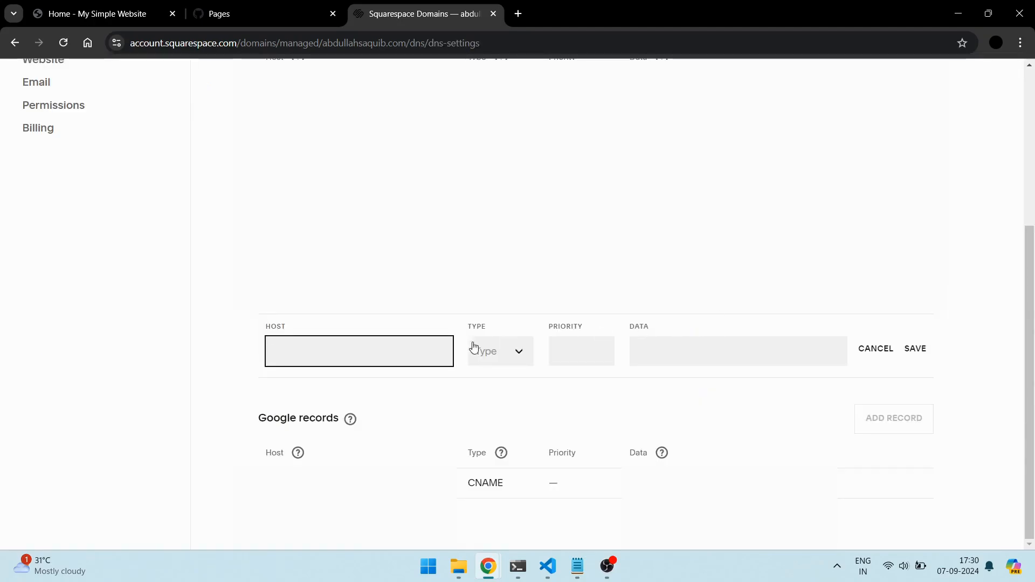
pyautogui.write('m')
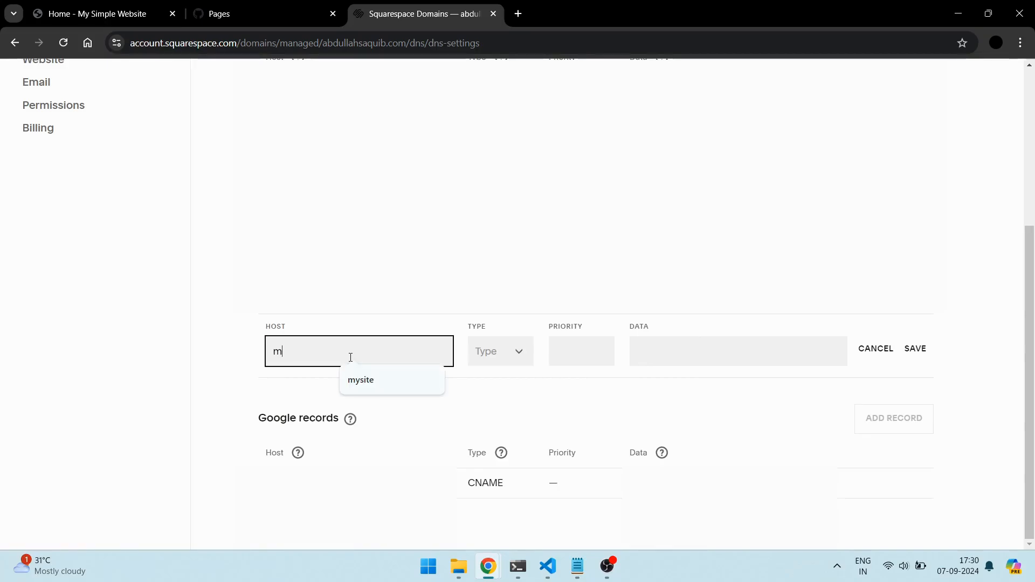
pyautogui.write('ysite')
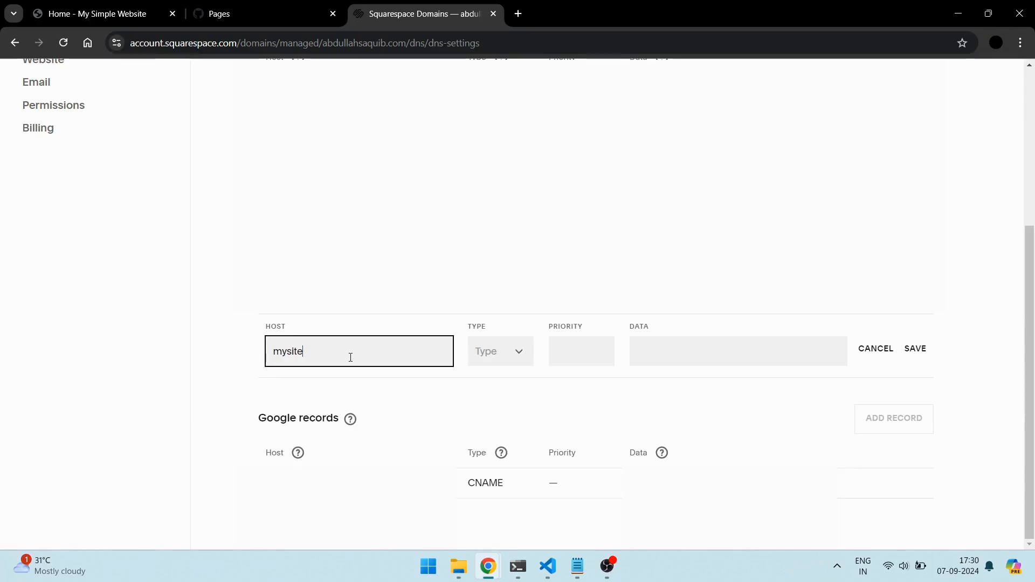
pyautogui.click(523, 360)
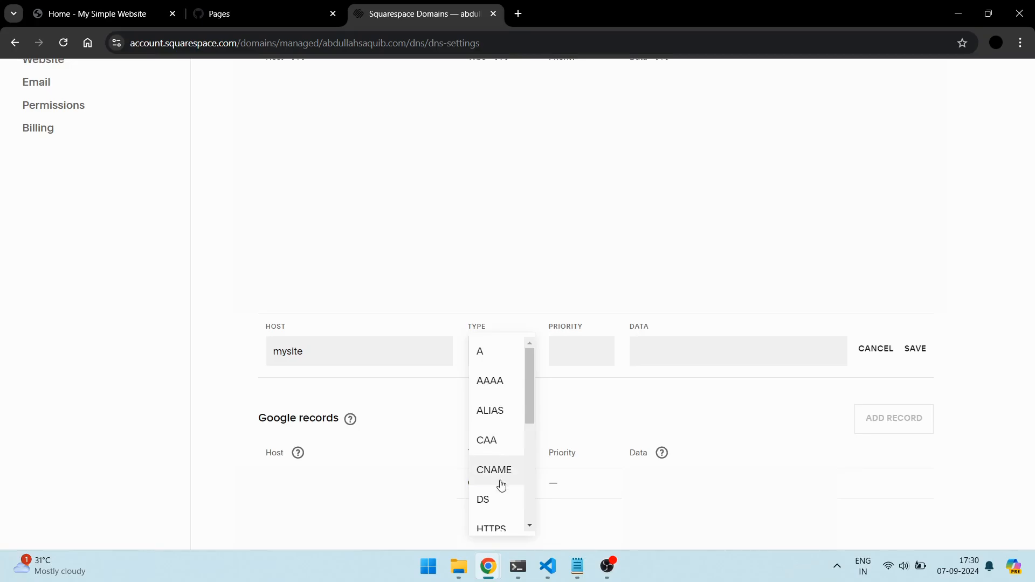
pyautogui.click(501, 484)
pyautogui.click(725, 353)
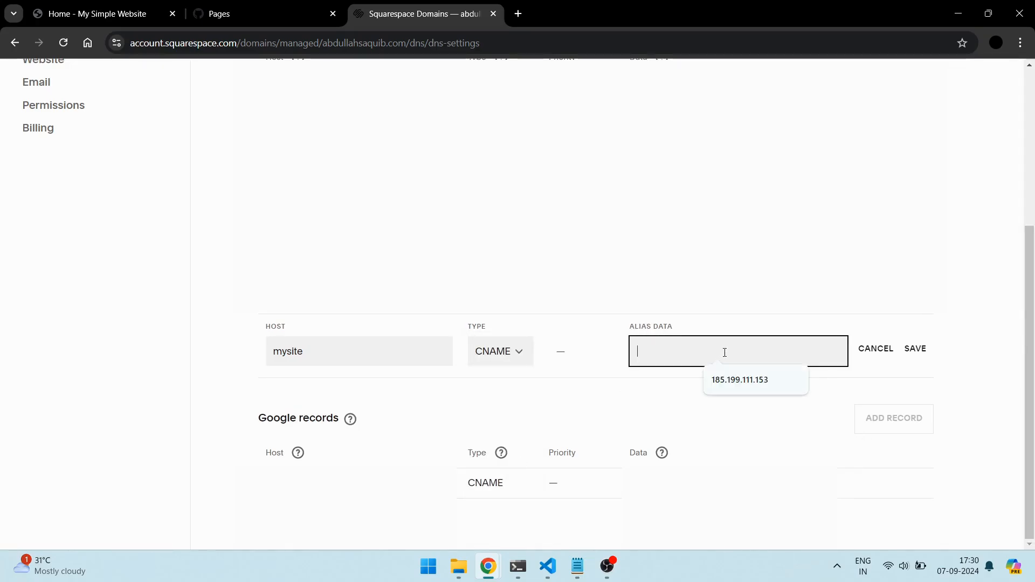
pyautogui.write('abdullahsaquib.github.io')
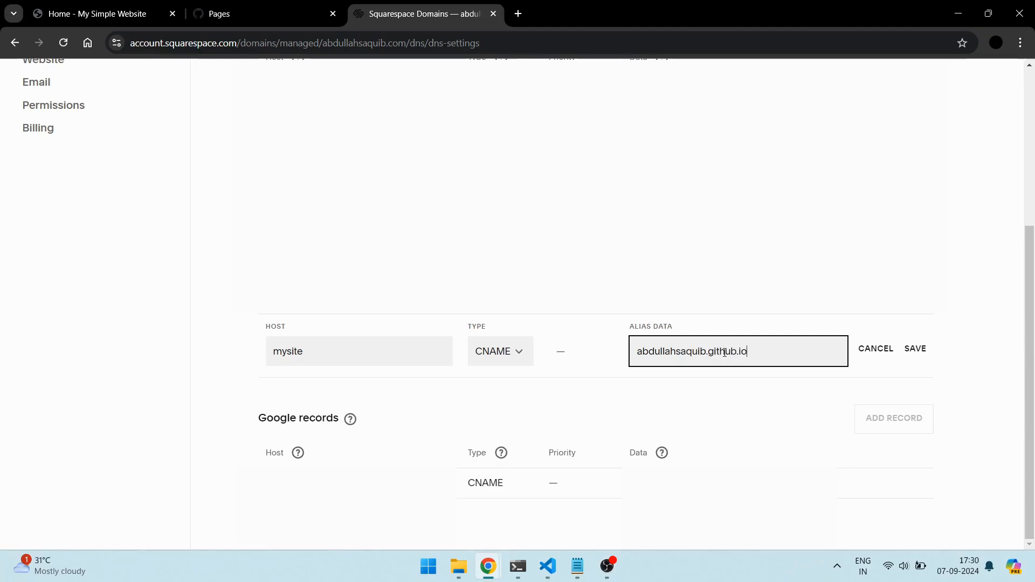
pyautogui.click(915, 348)
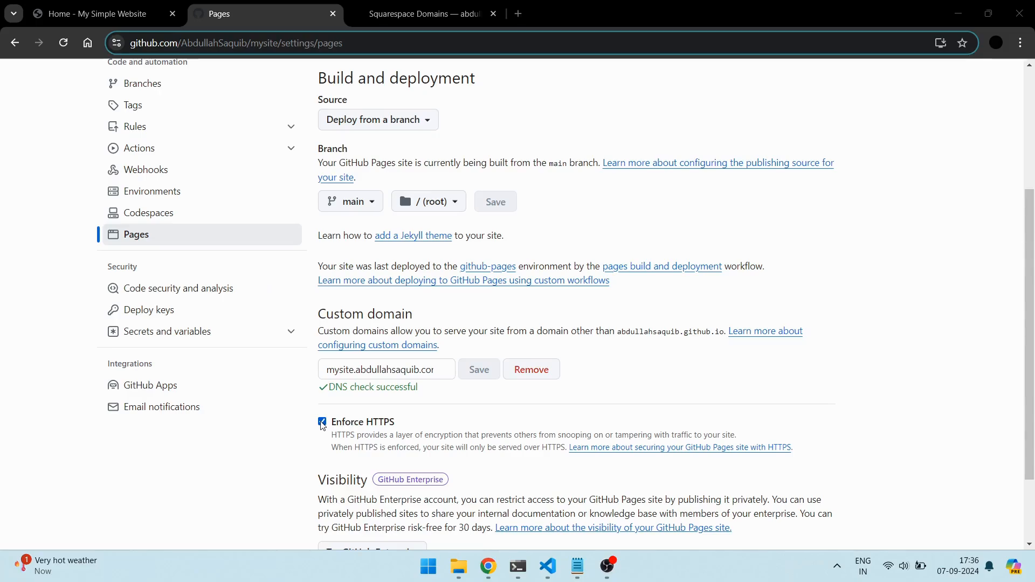
# Copy the custom domain from the GitHub Pages settings and open it in a new tab.
pyautogui.tripleClick(380, 370)
pyautogui.hotkey('ctrl', 'c')
pyautogui.click(518, 13)
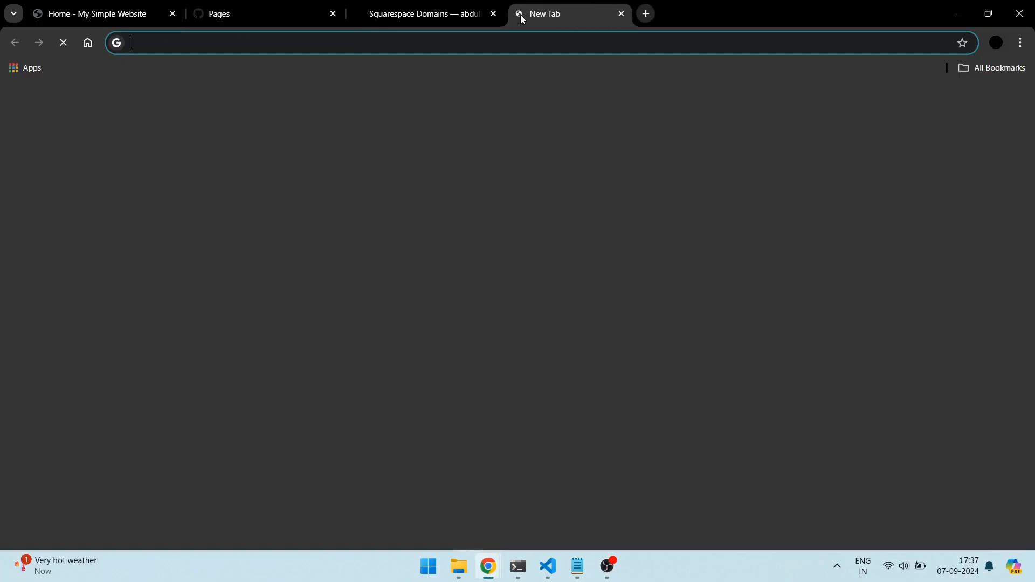
pyautogui.hotkey('ctrl', 'v')
pyautogui.press('Return')
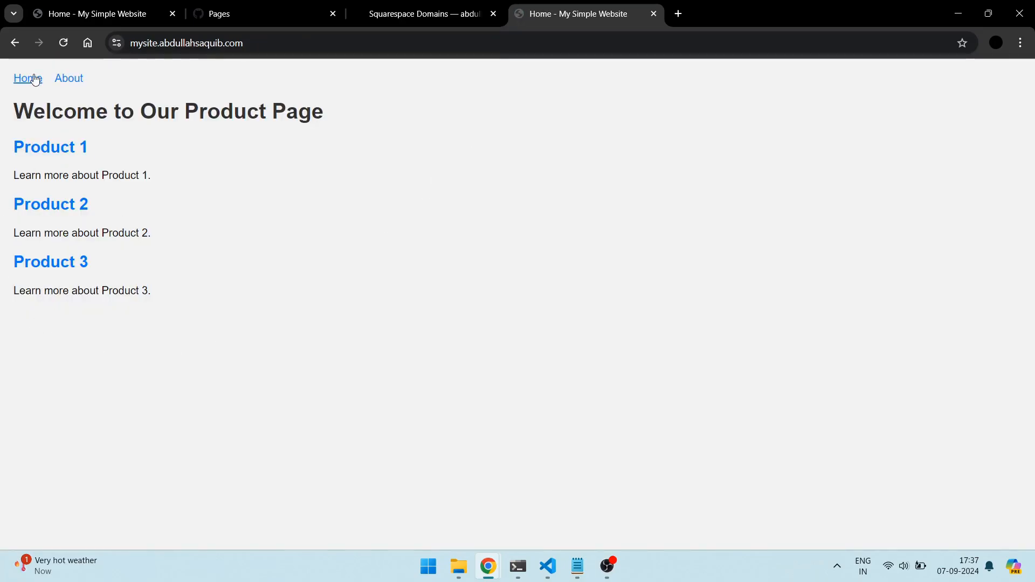
# Test the About, Product 1, Product 2 and Product 3 links on the custom domain, returning to the home page after each.
pyautogui.click(68, 79)
pyautogui.click(28, 77)
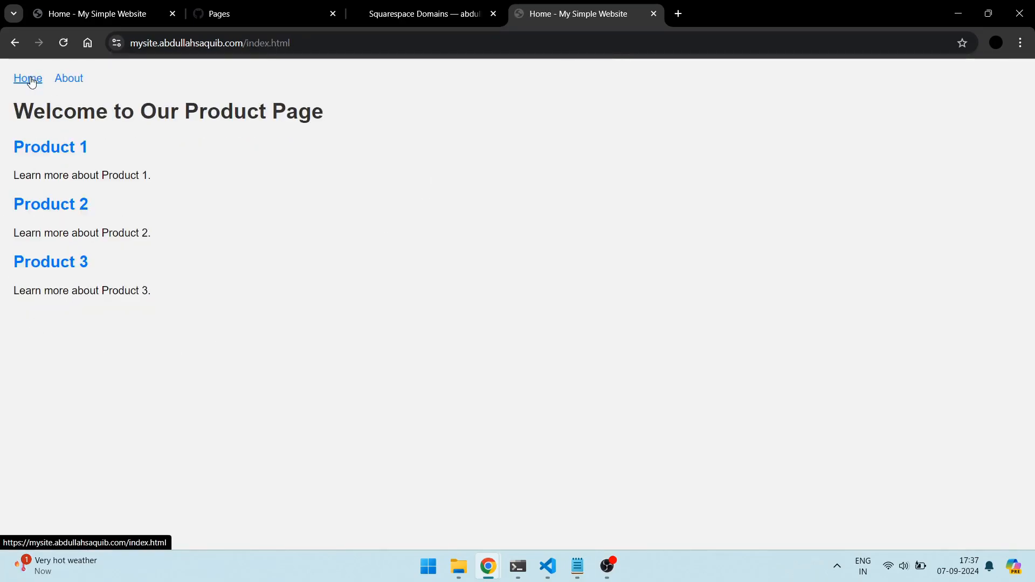
pyautogui.click(38, 146)
pyautogui.click(30, 81)
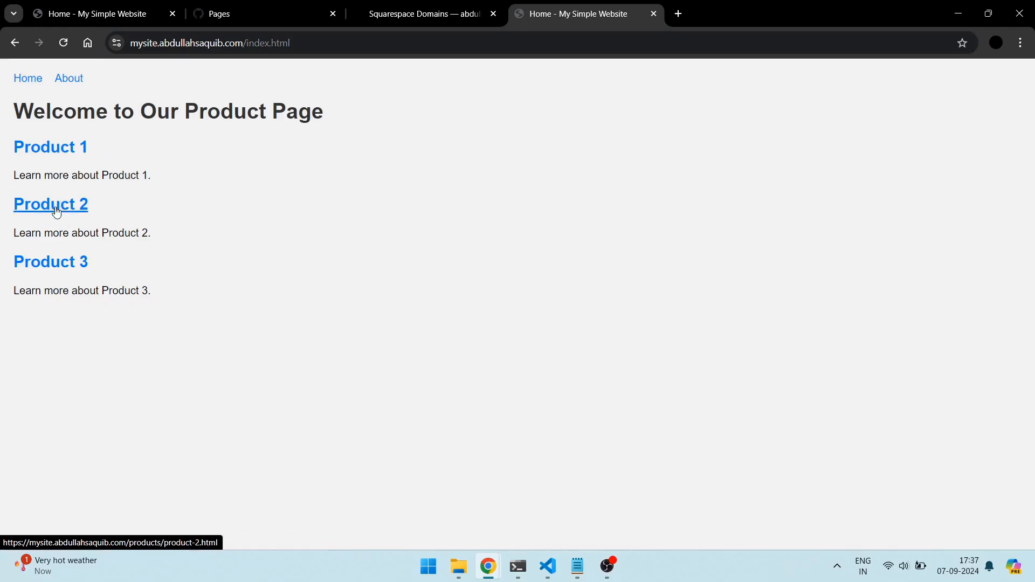
pyautogui.click(56, 207)
pyautogui.click(27, 81)
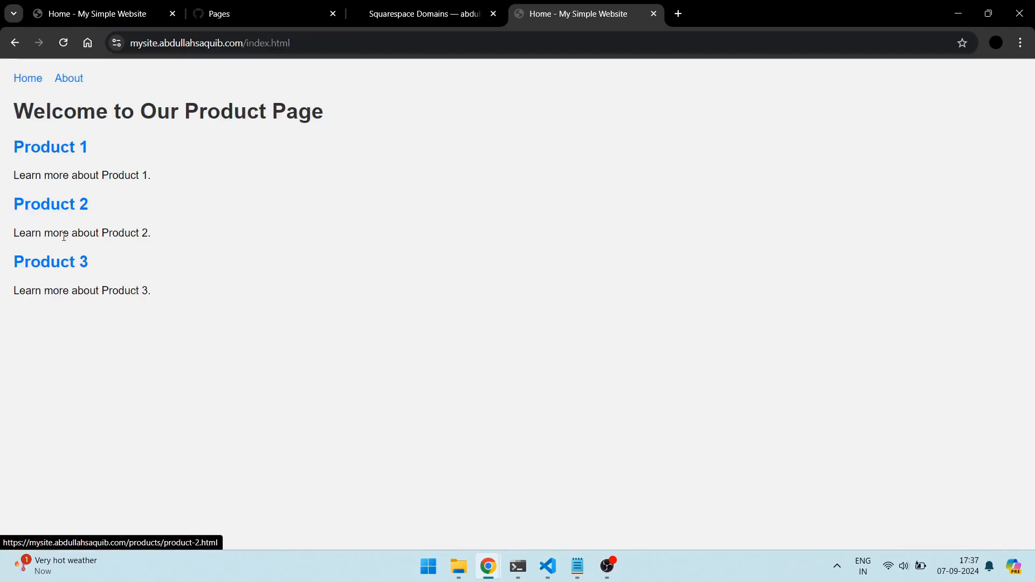
pyautogui.click(60, 262)
pyautogui.click(29, 81)
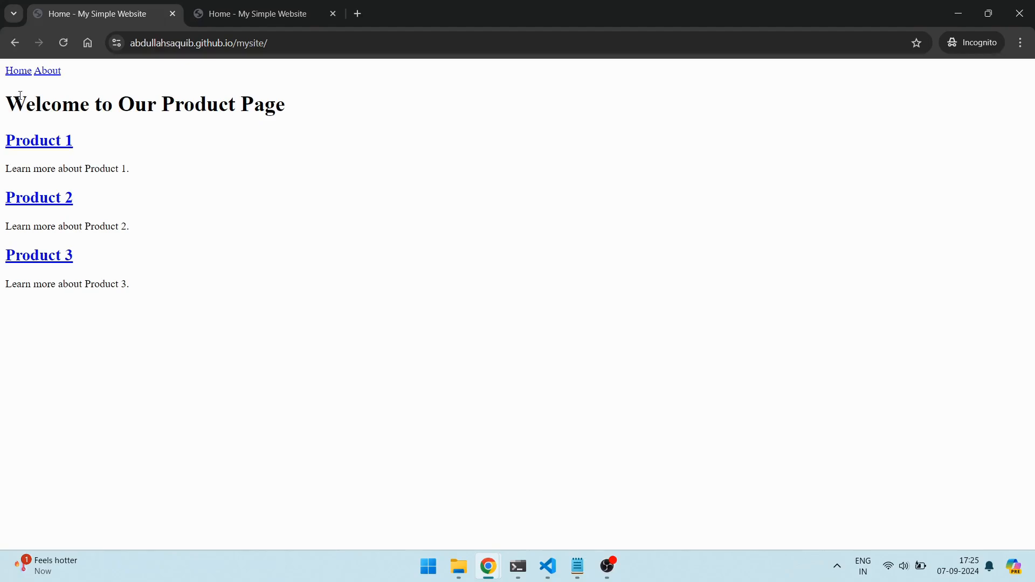
# Test the About and Product 1 links on the github.io version of the site, going back to its home page after each.
pyautogui.click(37, 73)
pyautogui.click(15, 43)
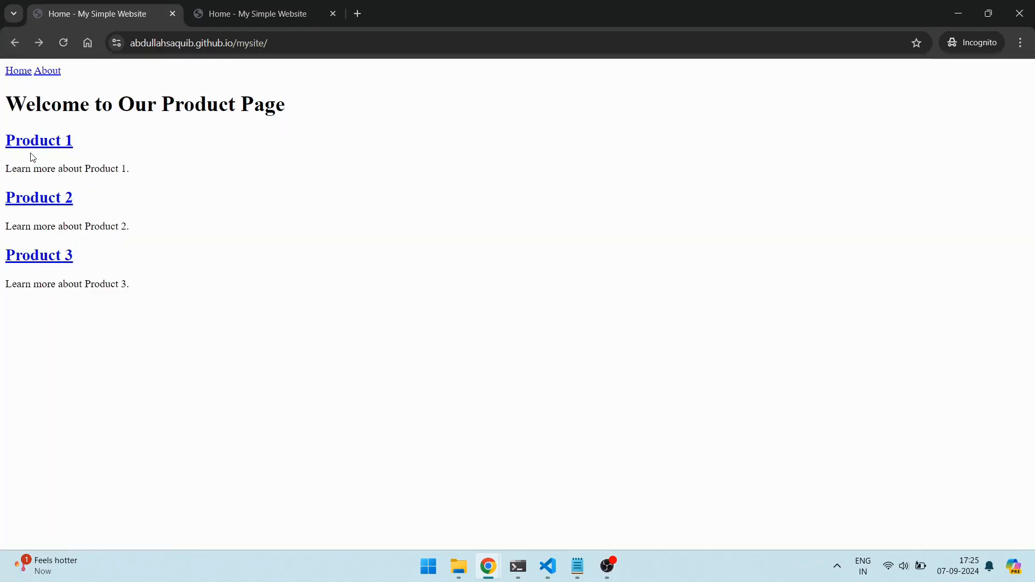
pyautogui.click(19, 142)
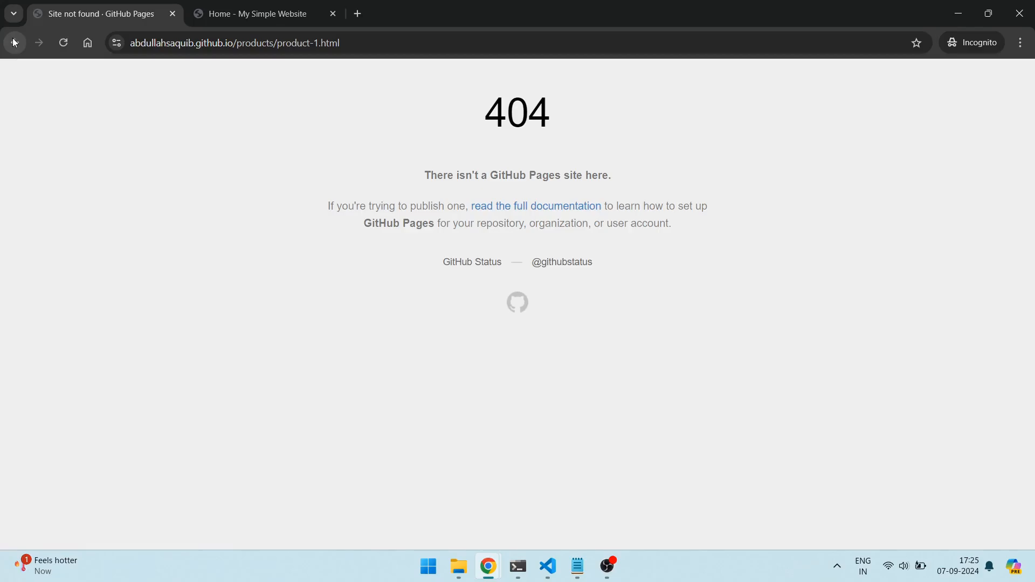
pyautogui.click(15, 43)
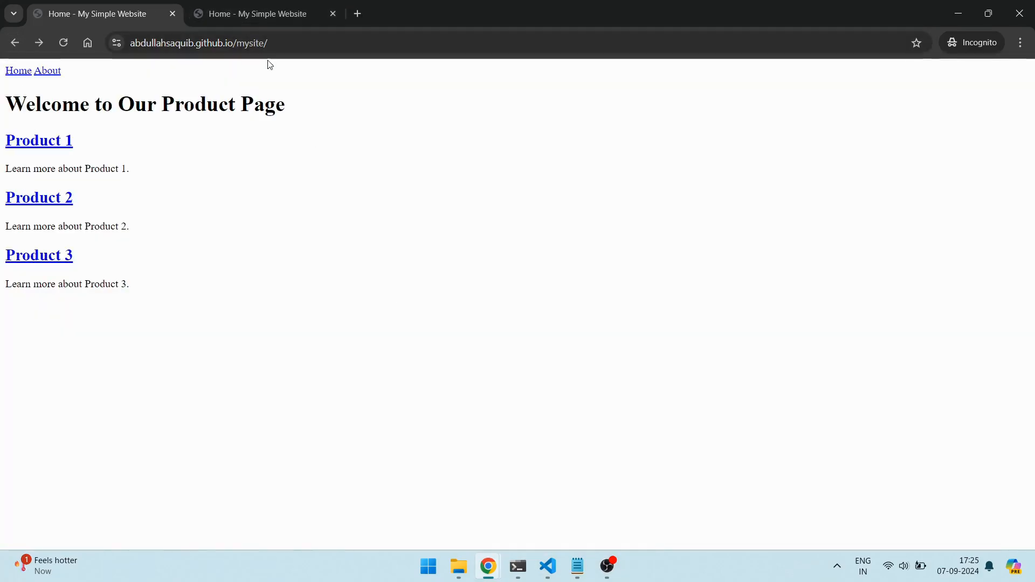
# Examine the github.io home page's full address and its /mysite/ part.
pyautogui.moveTo(283, 47); pyautogui.dragTo(115, 46)
pyautogui.click(293, 166)
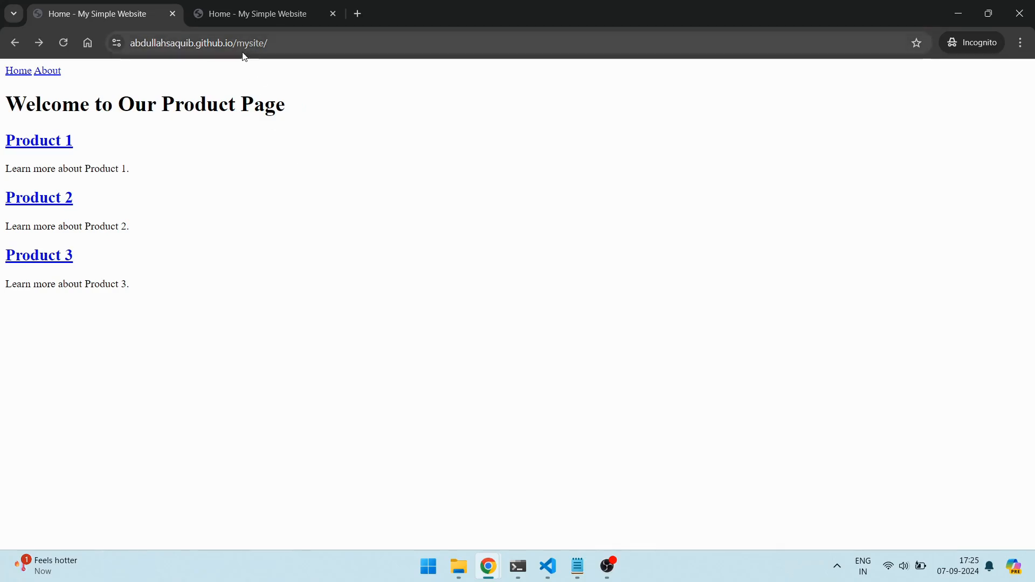
pyautogui.moveTo(232, 43); pyautogui.dragTo(280, 46)
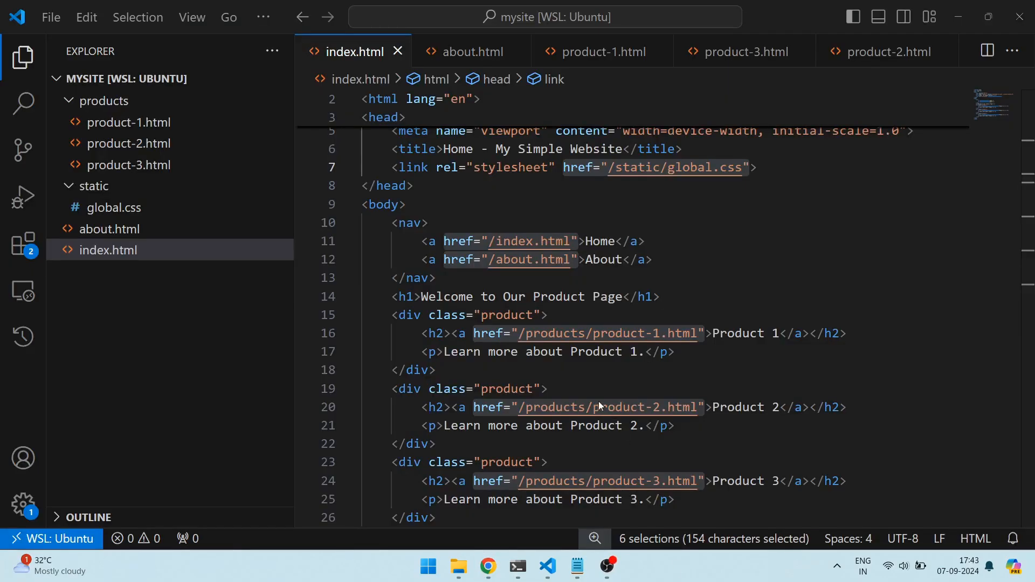
# Try prefixing all six href paths in index.html with /mysite, covering the stylesheet, navigation and product links.
pyautogui.press('Left')
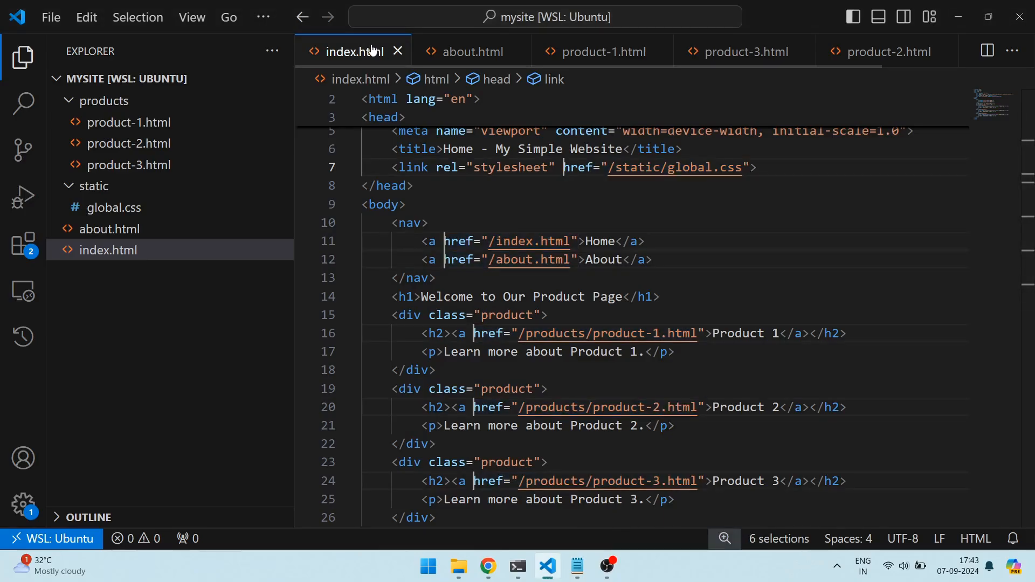
pyautogui.press('Right')
pyautogui.press('Right')
pyautogui.press('Right')
pyautogui.press('Right')
pyautogui.press('Right')
pyautogui.press('Right')
pyautogui.write('/my')
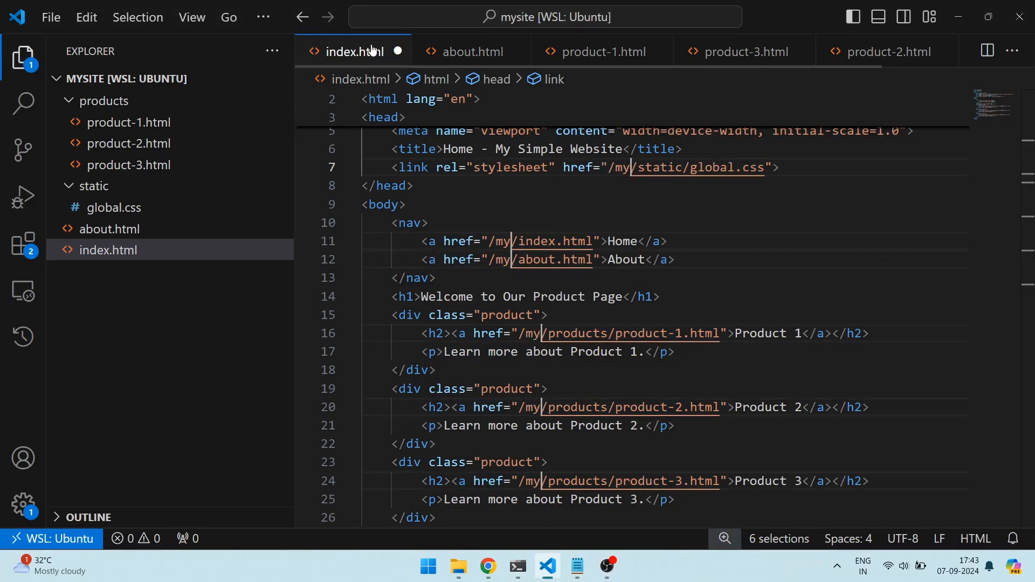
pyautogui.write('site')
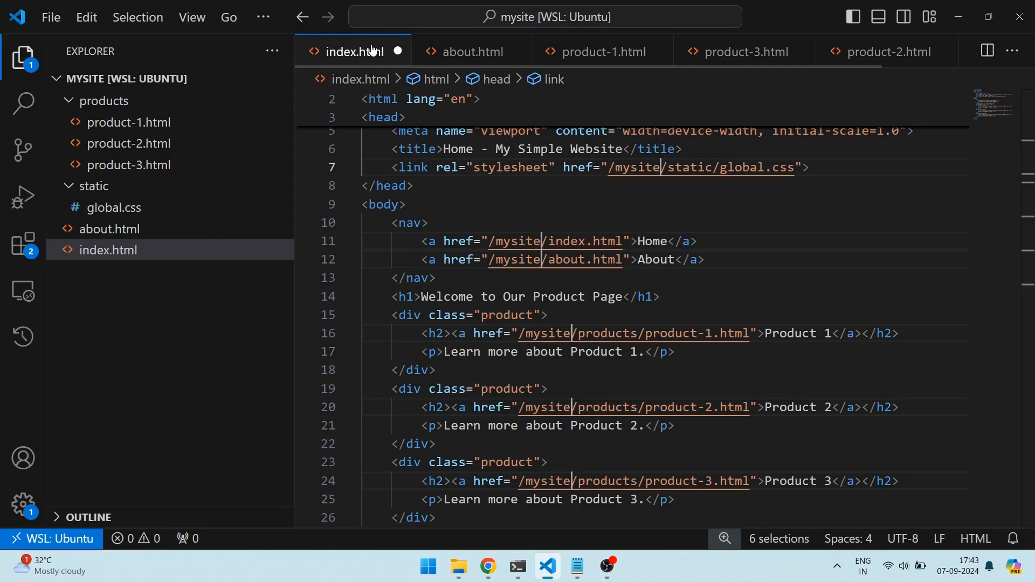
# Remove the /mysite prefix from all six href paths in index.html and save the file.
pyautogui.hotkey('ctrl', 'shift', 'Left')
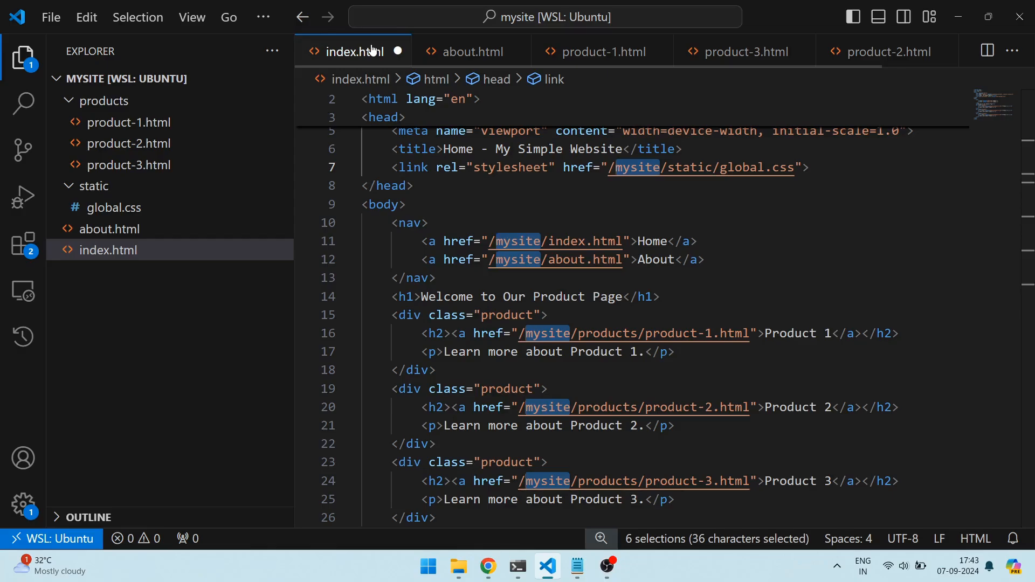
pyautogui.hotkey('shift', 'Left')
pyautogui.press('BackSpace')
pyautogui.hotkey('ctrl', 's')
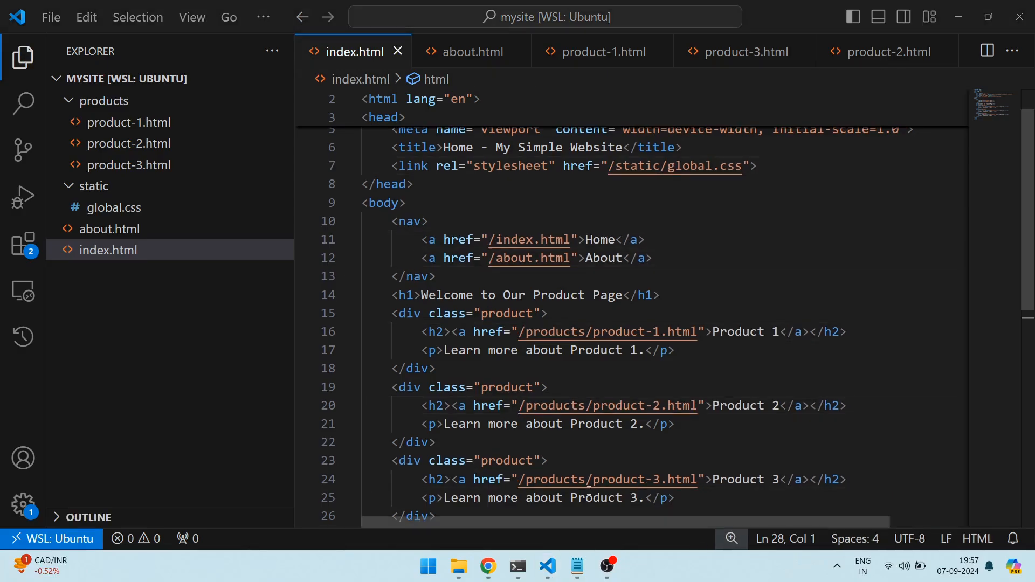
# Paste the copied script after the closing body tag in index.html to prefix root-relative paths with /mysite on .github.io hosts, and save.
pyautogui.scroll(-2, 588, 490)
pyautogui.click(476, 456)
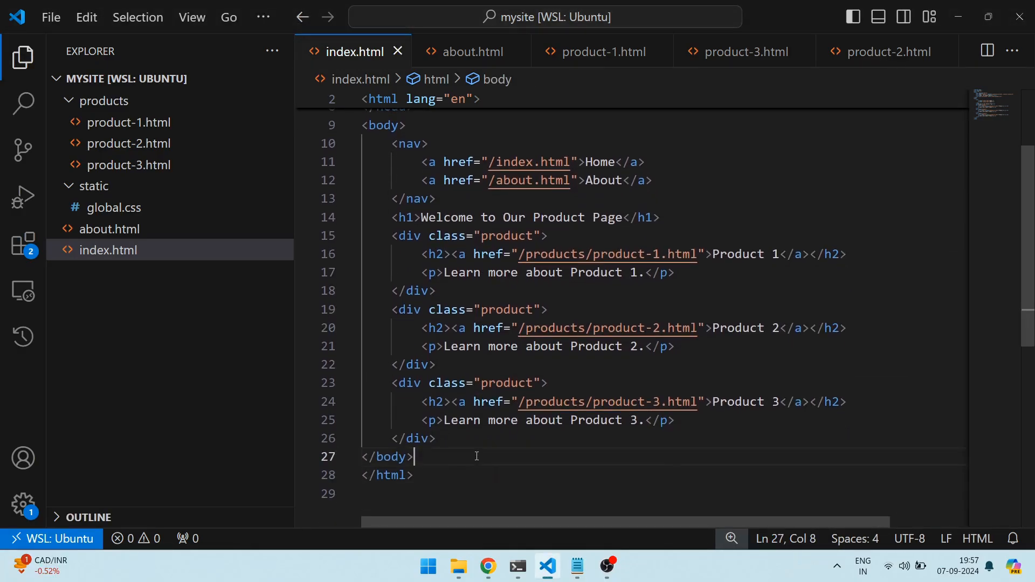
pyautogui.press('Return')
pyautogui.hotkey('ctrl', 'v')
pyautogui.press('BackSpace')
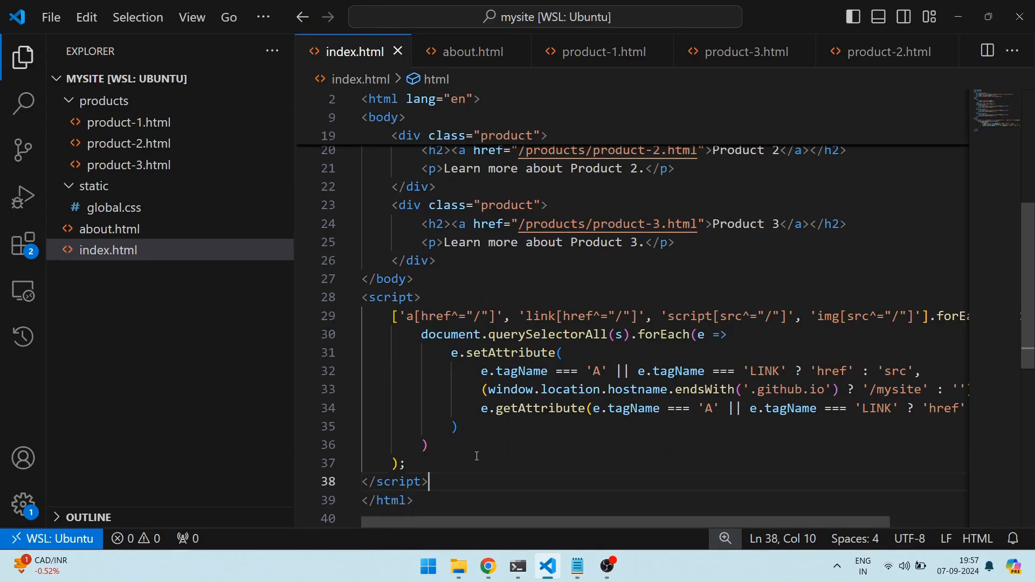
pyautogui.hotkey('ctrl', 's')
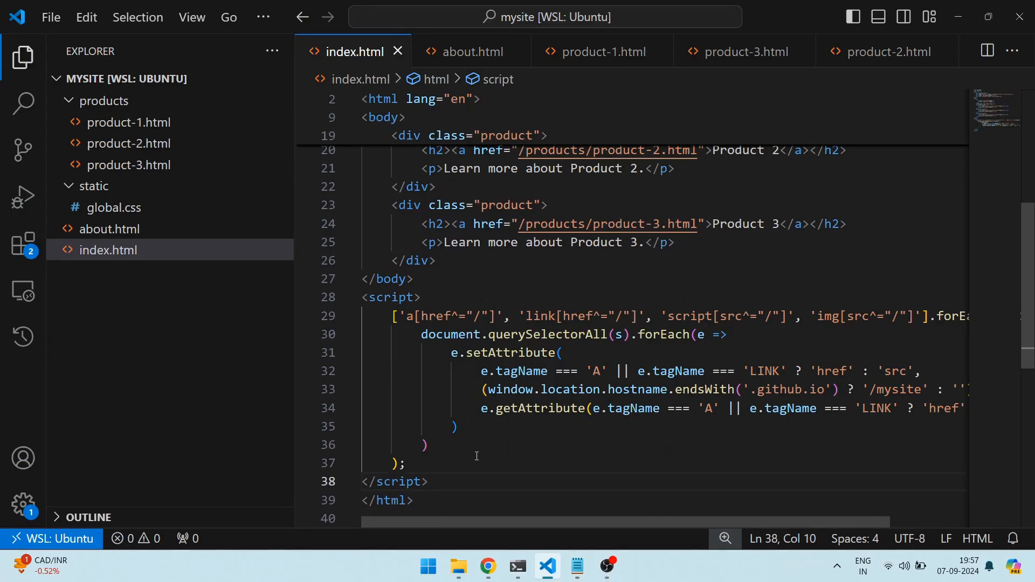
# Paste the same path-prefixing script after the closing body tag in about.html and the three product pages, and save the files.
pyautogui.click(465, 51)
pyautogui.hotkey('ctrl', 'v')
pyautogui.hotkey('ctrl', 's')
pyautogui.click(593, 51)
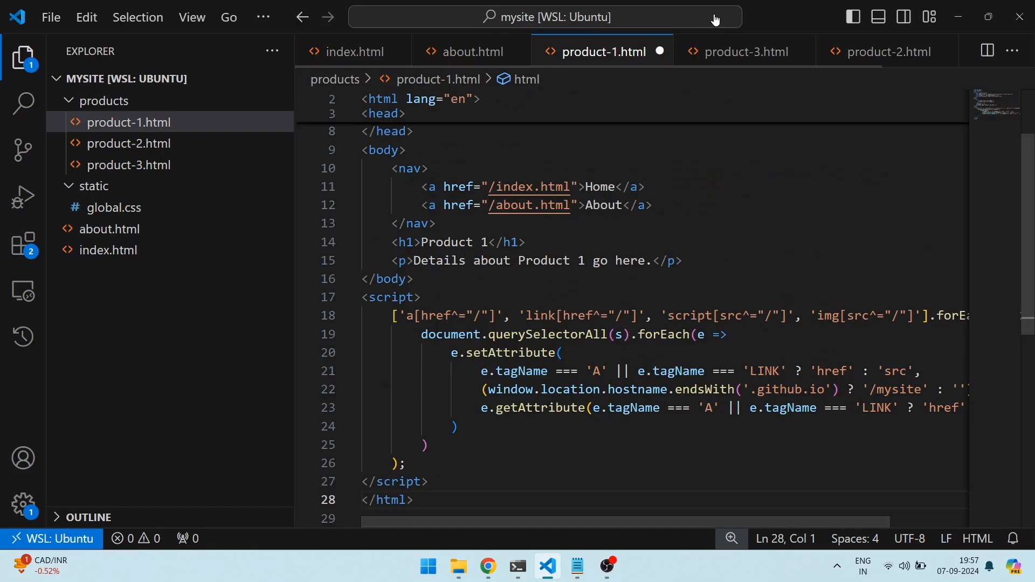
pyautogui.click(722, 52)
pyautogui.click(859, 50)
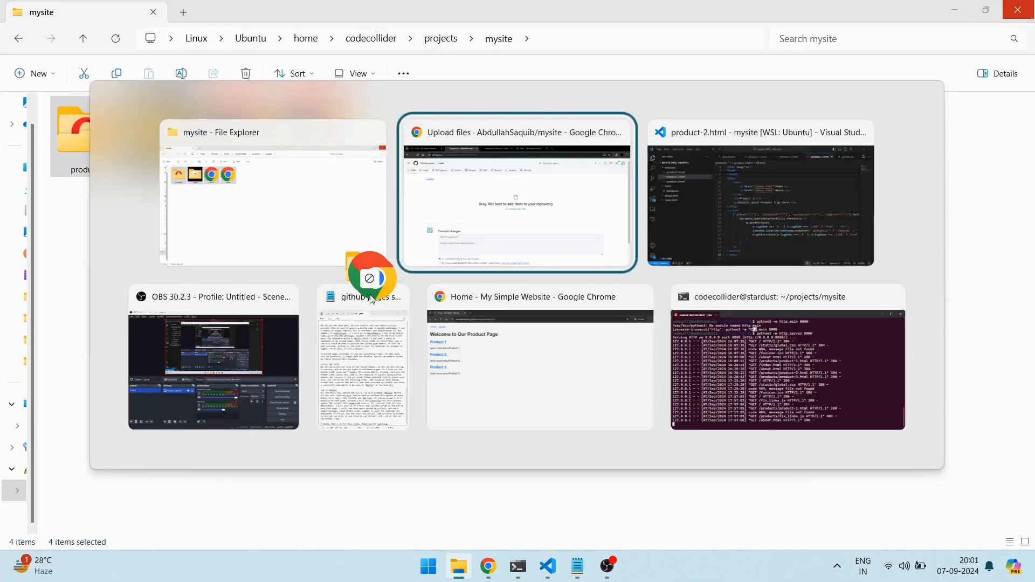
# Upload the mysite files and folders to the GitHub repository and commit them to main with the message "fixed broken urls".
pyautogui.moveTo(369, 277); pyautogui.dragTo(152, 479)
pyautogui.scroll(-5, 92, 399)
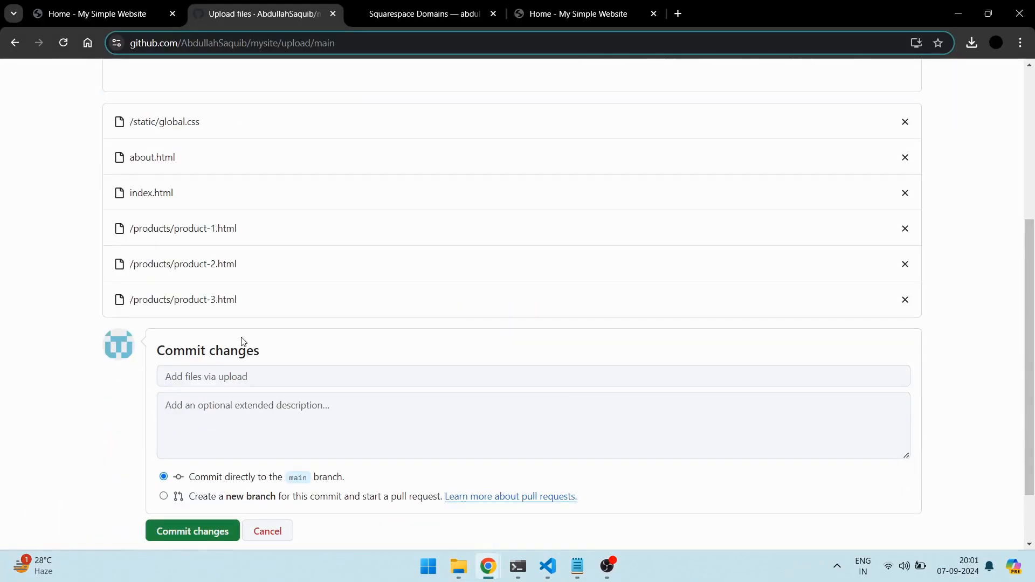
pyautogui.click(238, 374)
pyautogui.write('fixed broken urls')
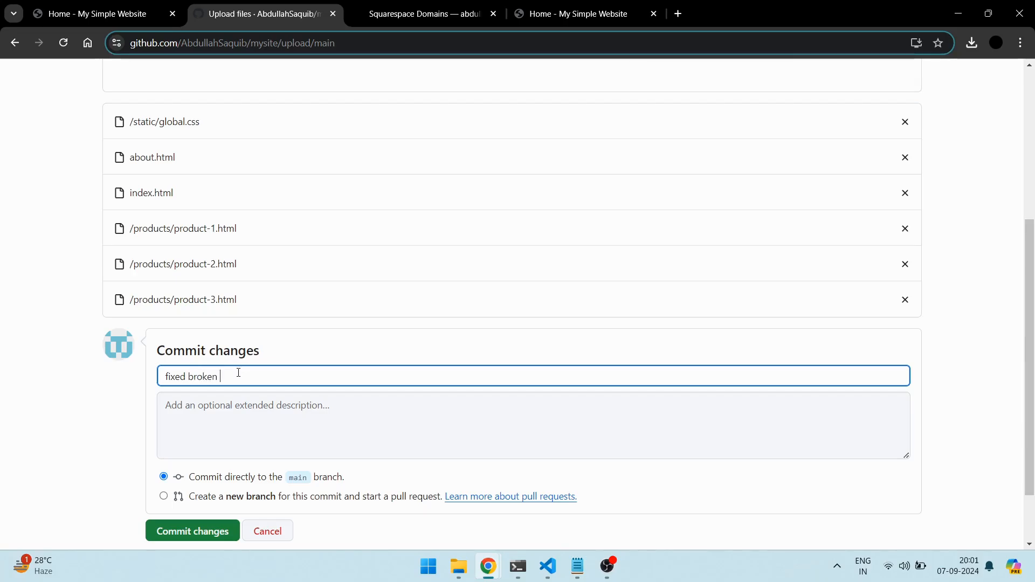
pyautogui.click(179, 532)
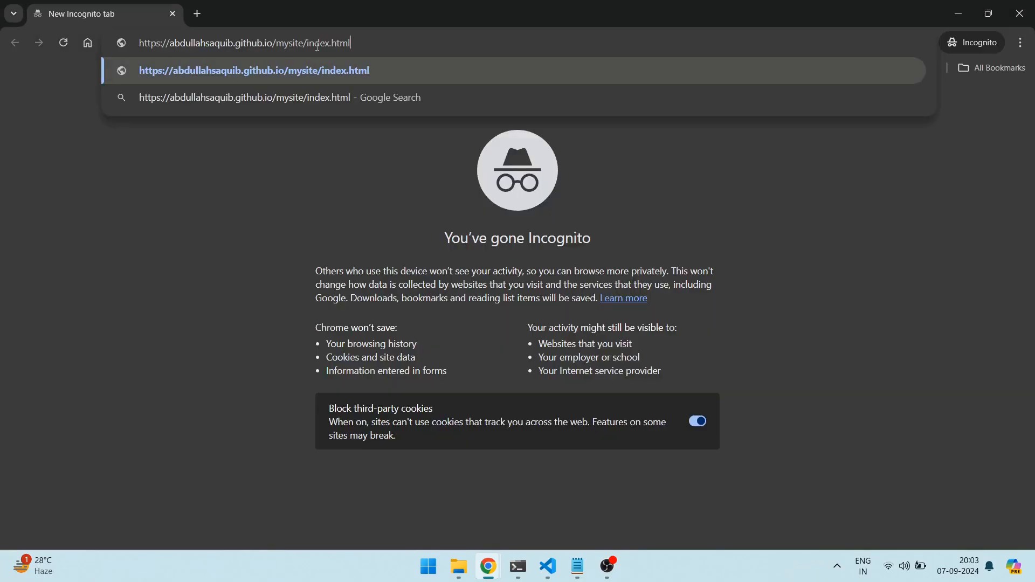
# Load the github.io /mysite/index.html page in the incognito window, test its About, Home and Product 1 links, and return to the home page.
pyautogui.press('Return')
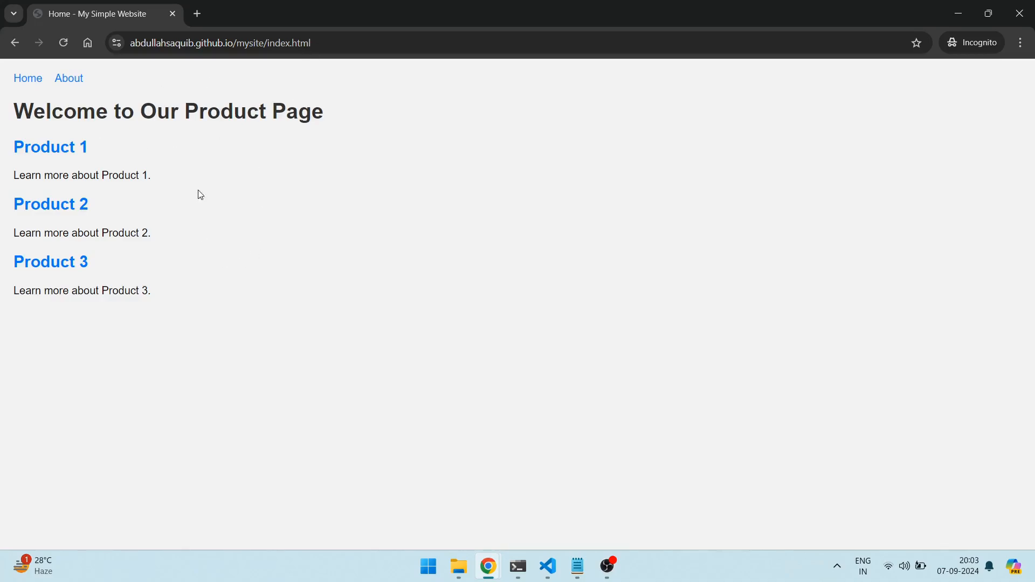
pyautogui.click(74, 81)
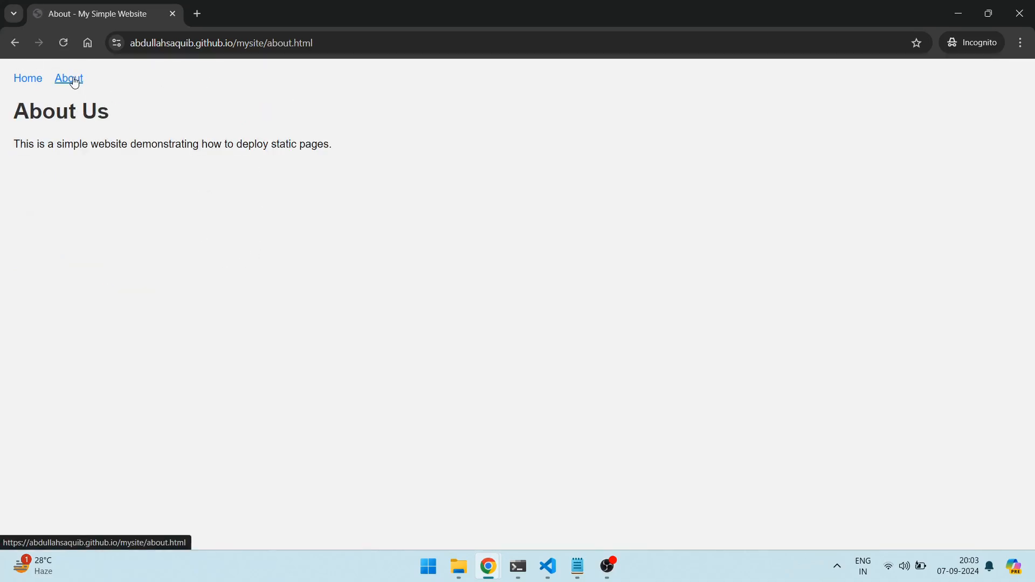
pyautogui.click(30, 79)
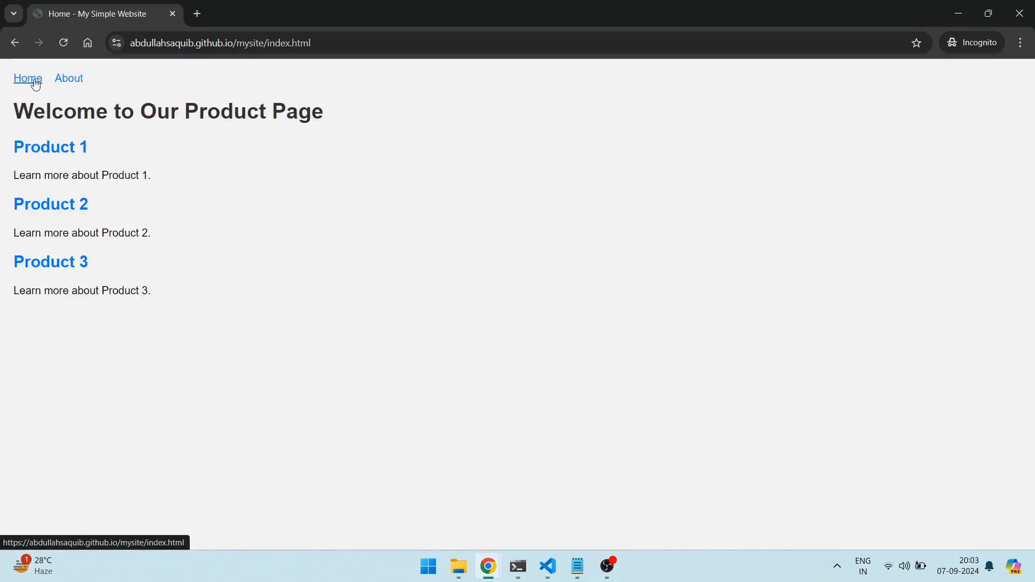
pyautogui.click(52, 148)
pyautogui.click(15, 42)
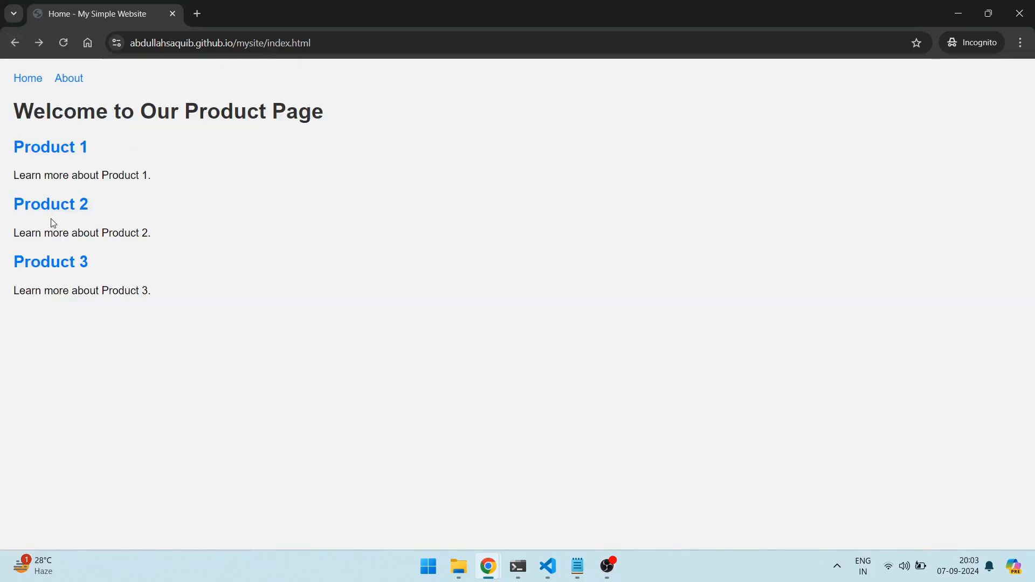